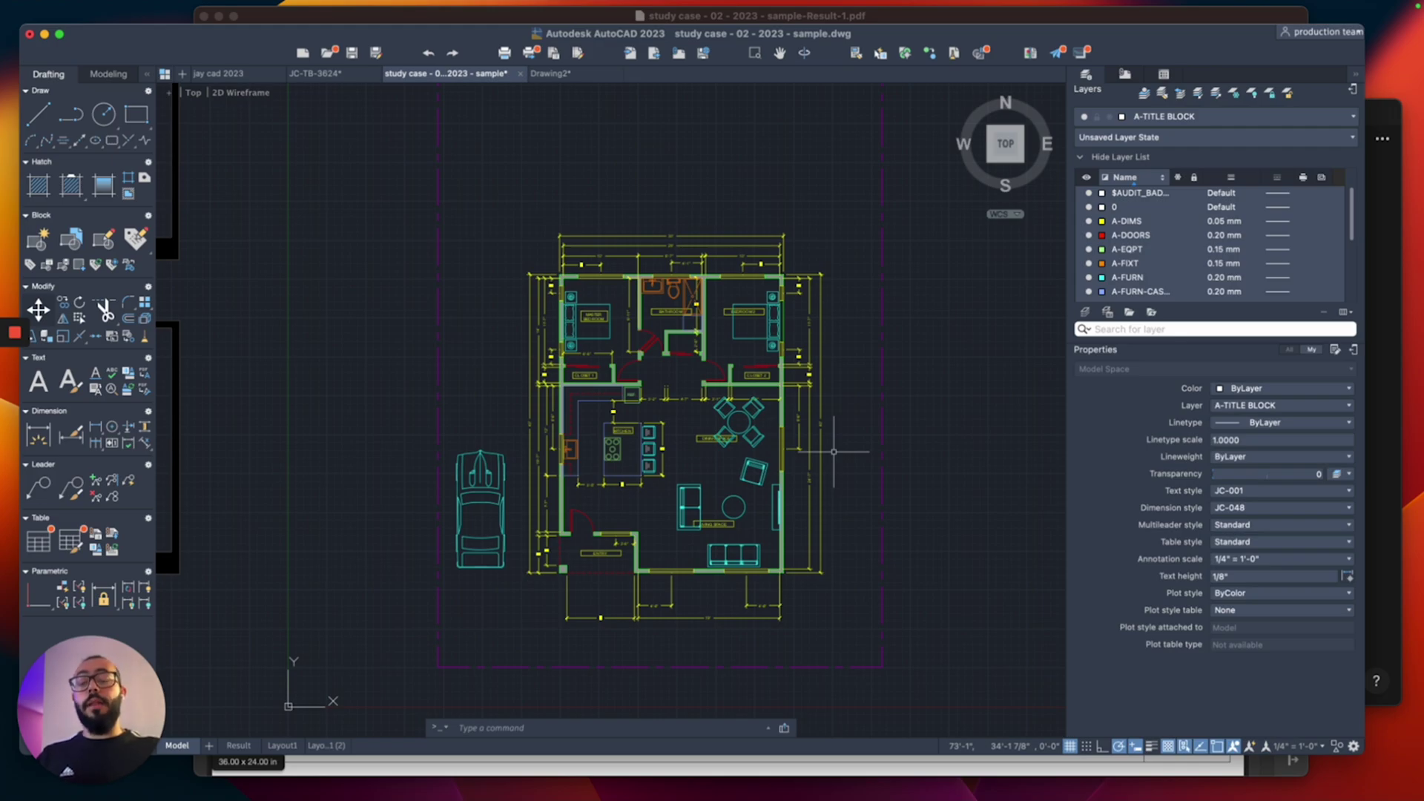
- Run ATTACH and pick Jay Cad Logo.png from the case study 2 folder as the reference image
type("attac")
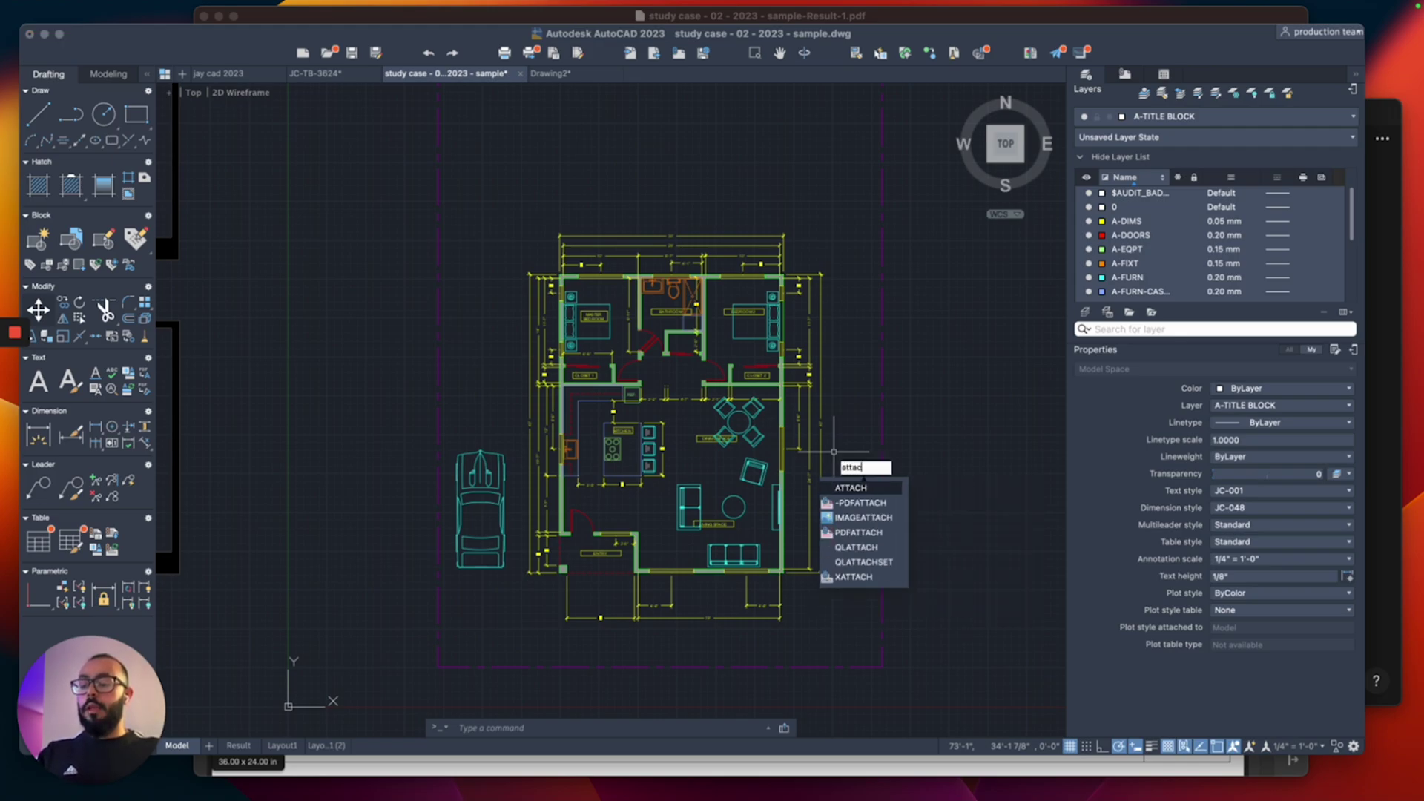
type("h")
key("Return")
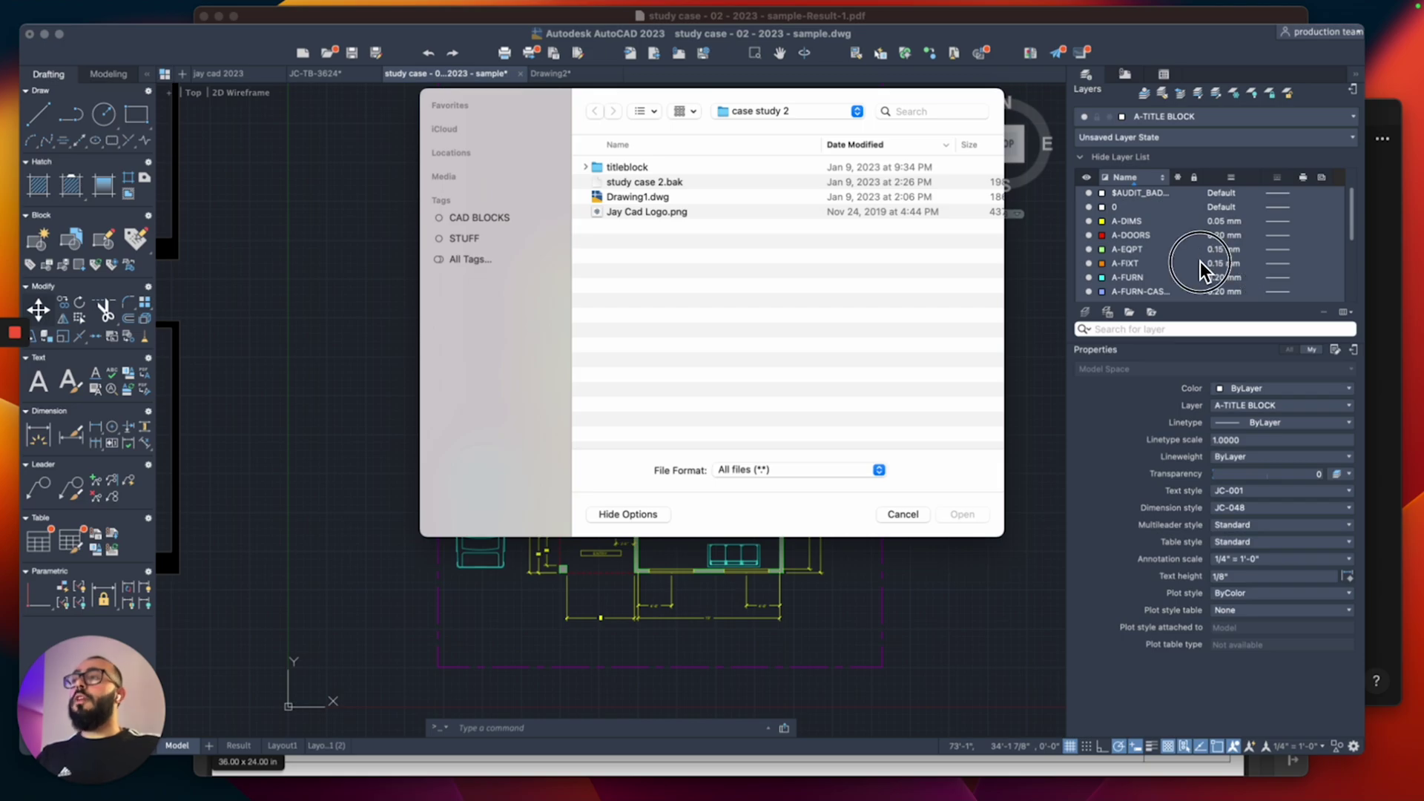
left_click(642, 212)
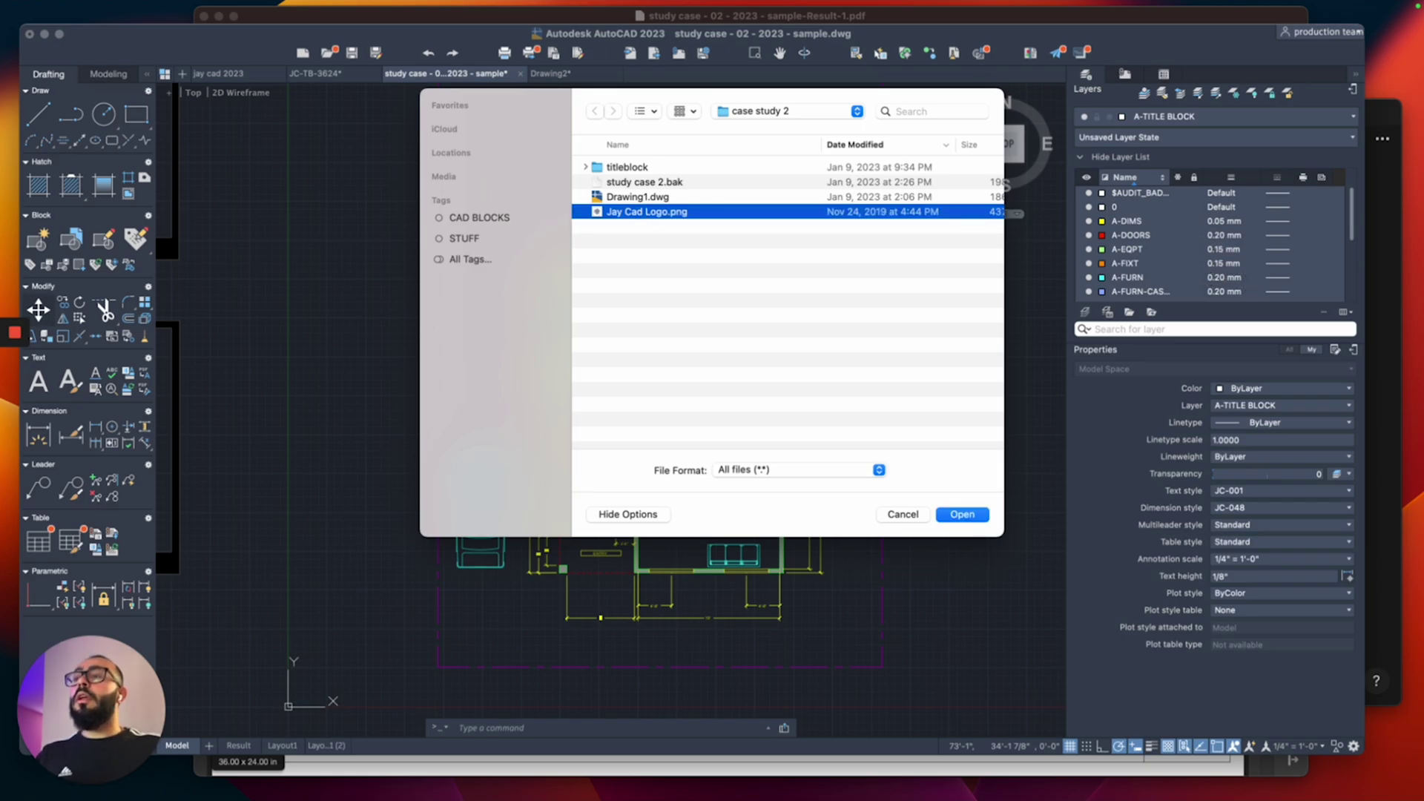
left_click(964, 518)
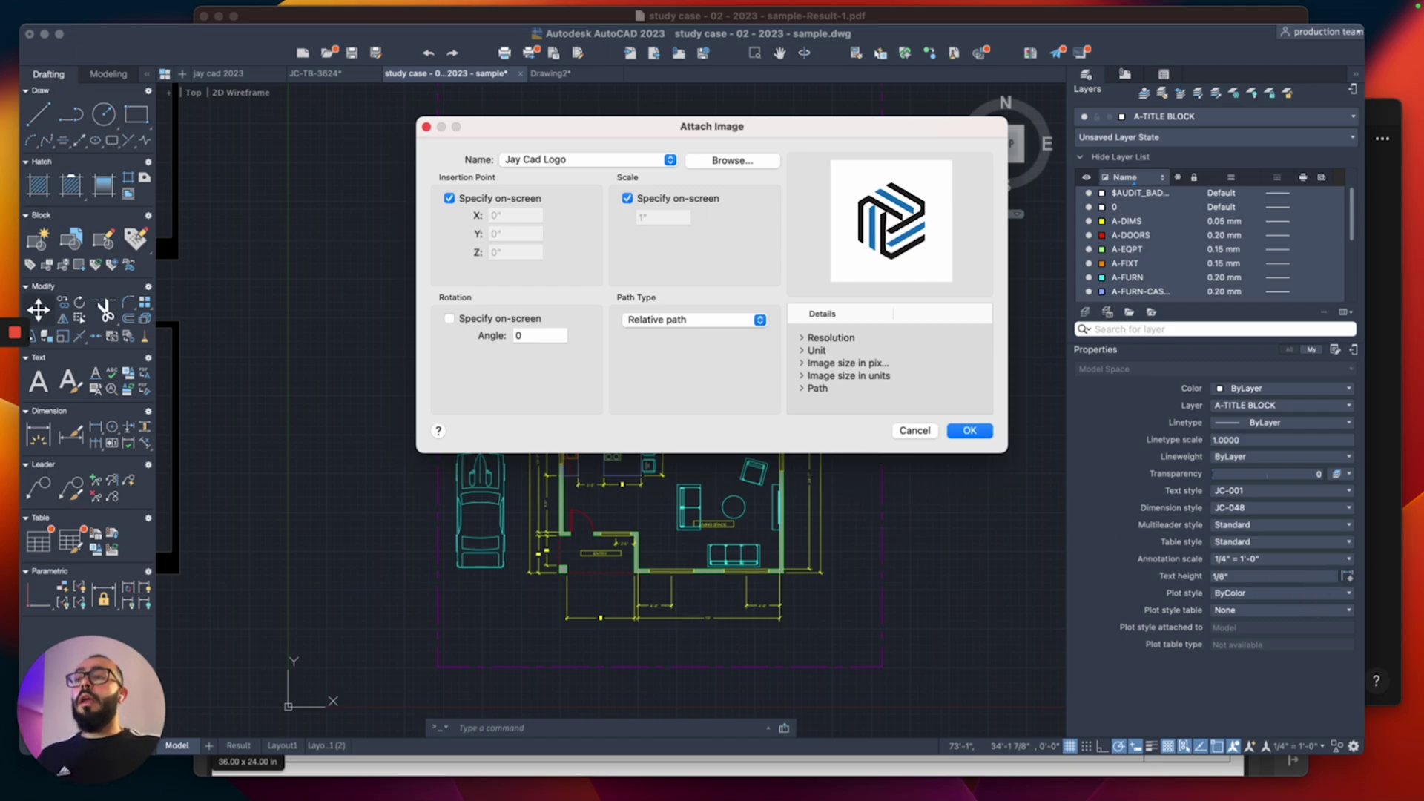
- Accept the Attach Image settings, with insertion point and scale specified on-screen and a relative path
left_click(969, 430)
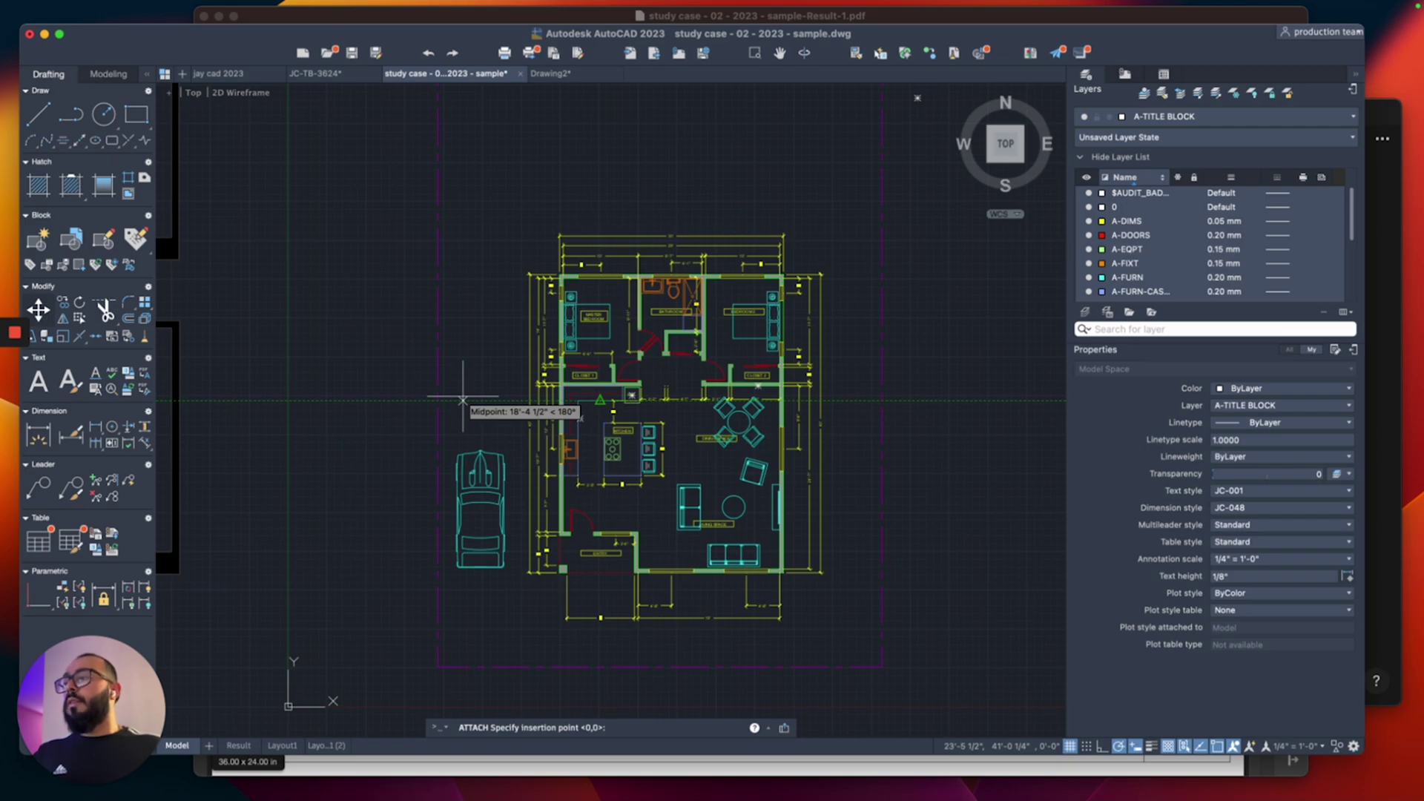
- Place the logo left of the floor plan, above the car, at scale factor 1
scroll(477, 386, "up", 2)
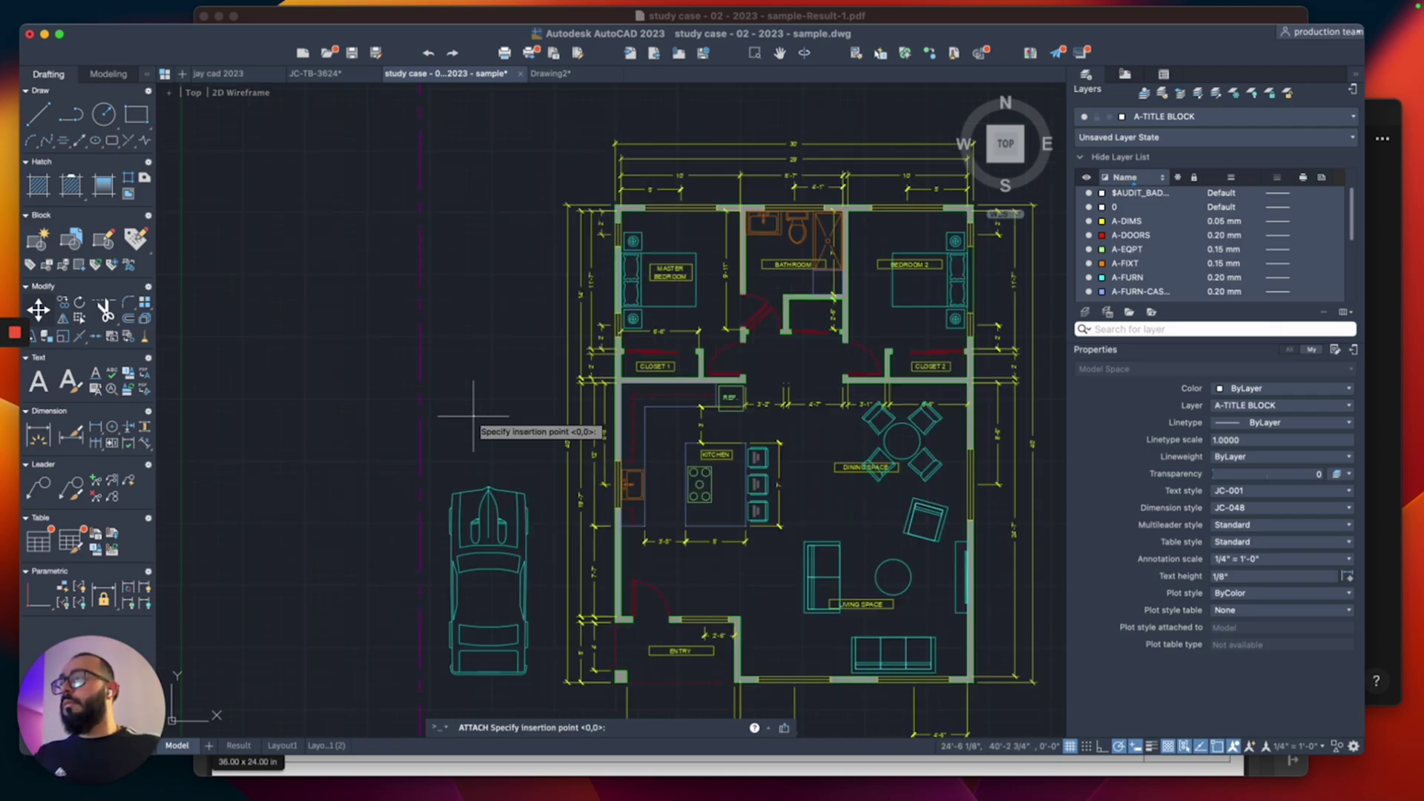
left_click(477, 404)
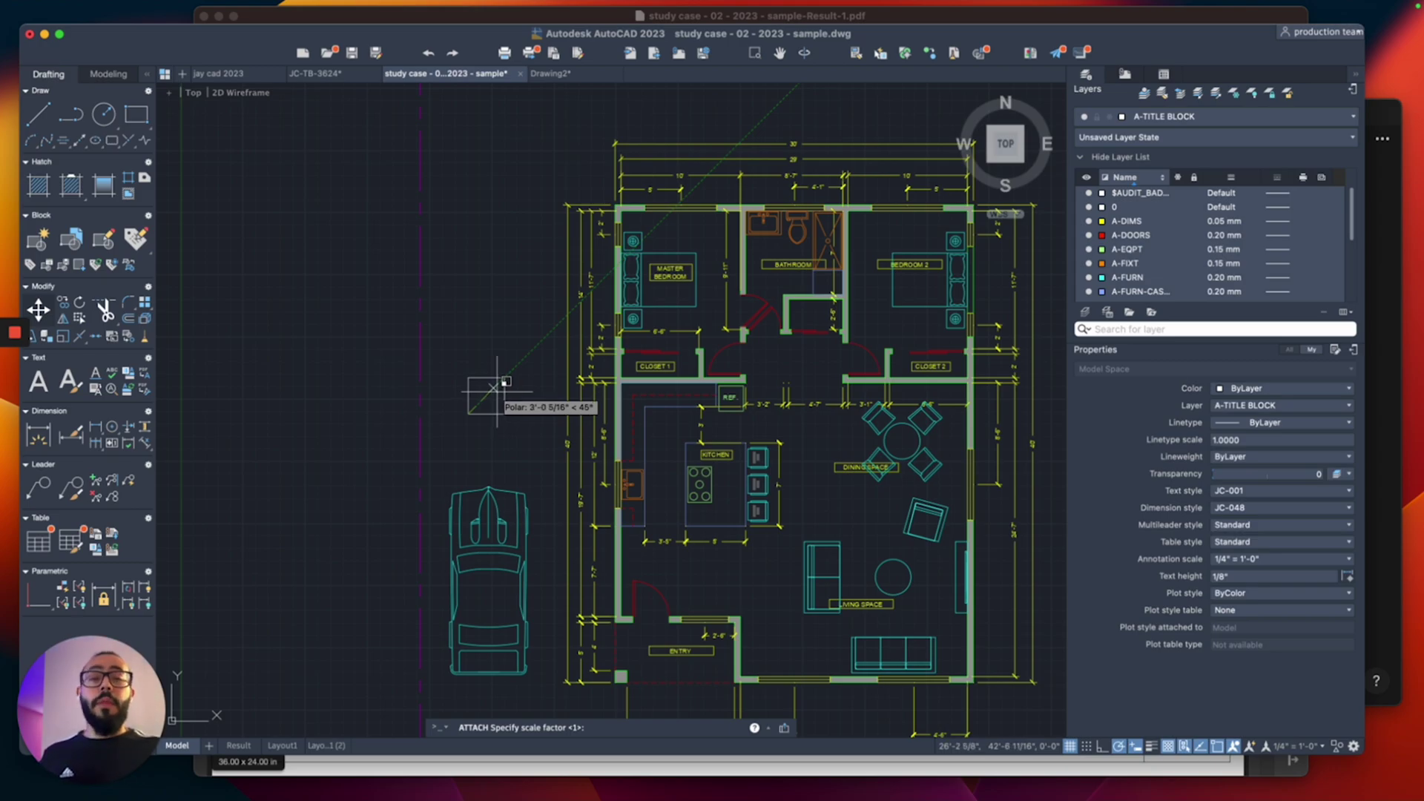
left_click(496, 387)
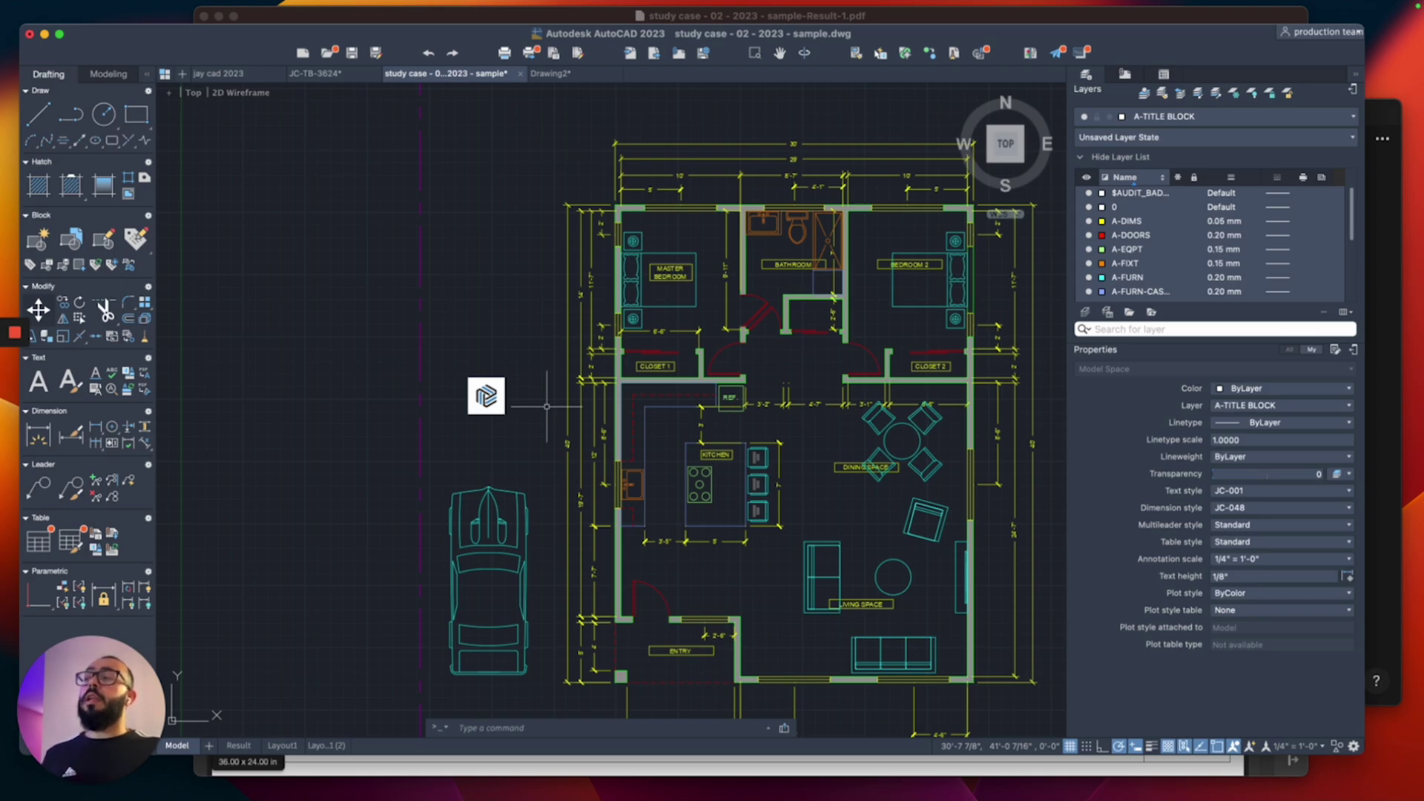
scroll(546, 406, "down", 3)
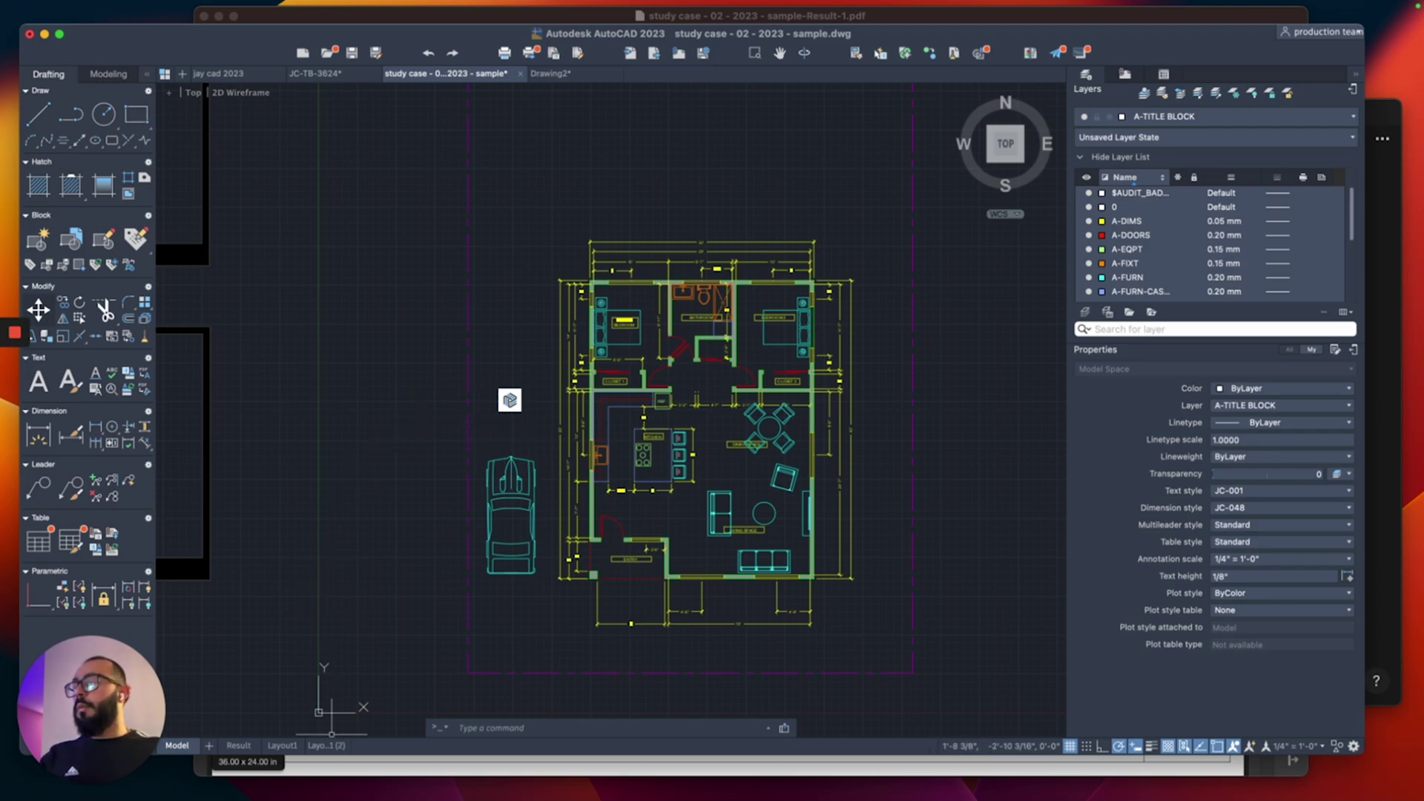
- Switch to the Layout1 (2) sheet and select the JAY CAD title block for block editing
left_click(323, 745)
scroll(571, 360, "down", 1)
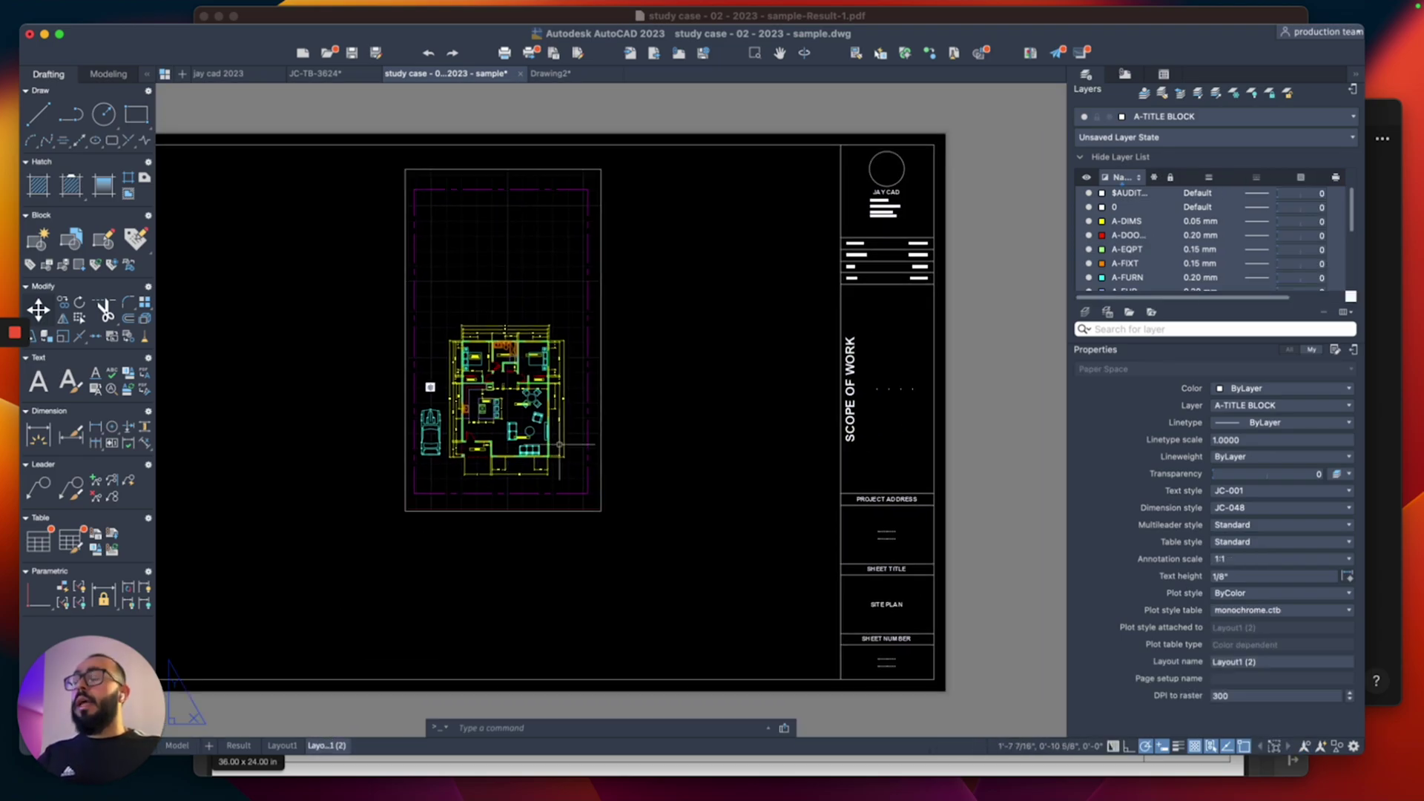
scroll(746, 354, "up", 1)
left_click(897, 302)
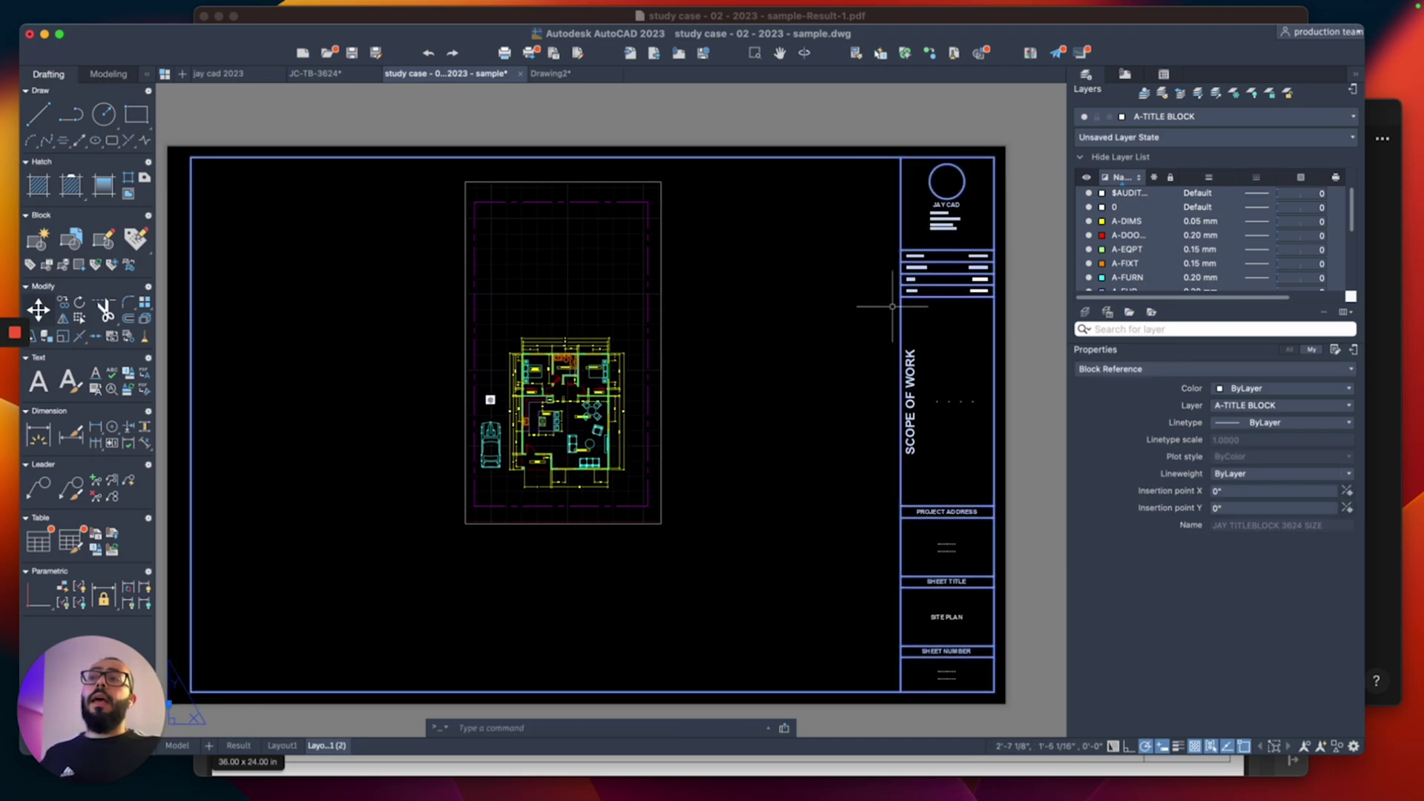
scroll(844, 337, "left", 2)
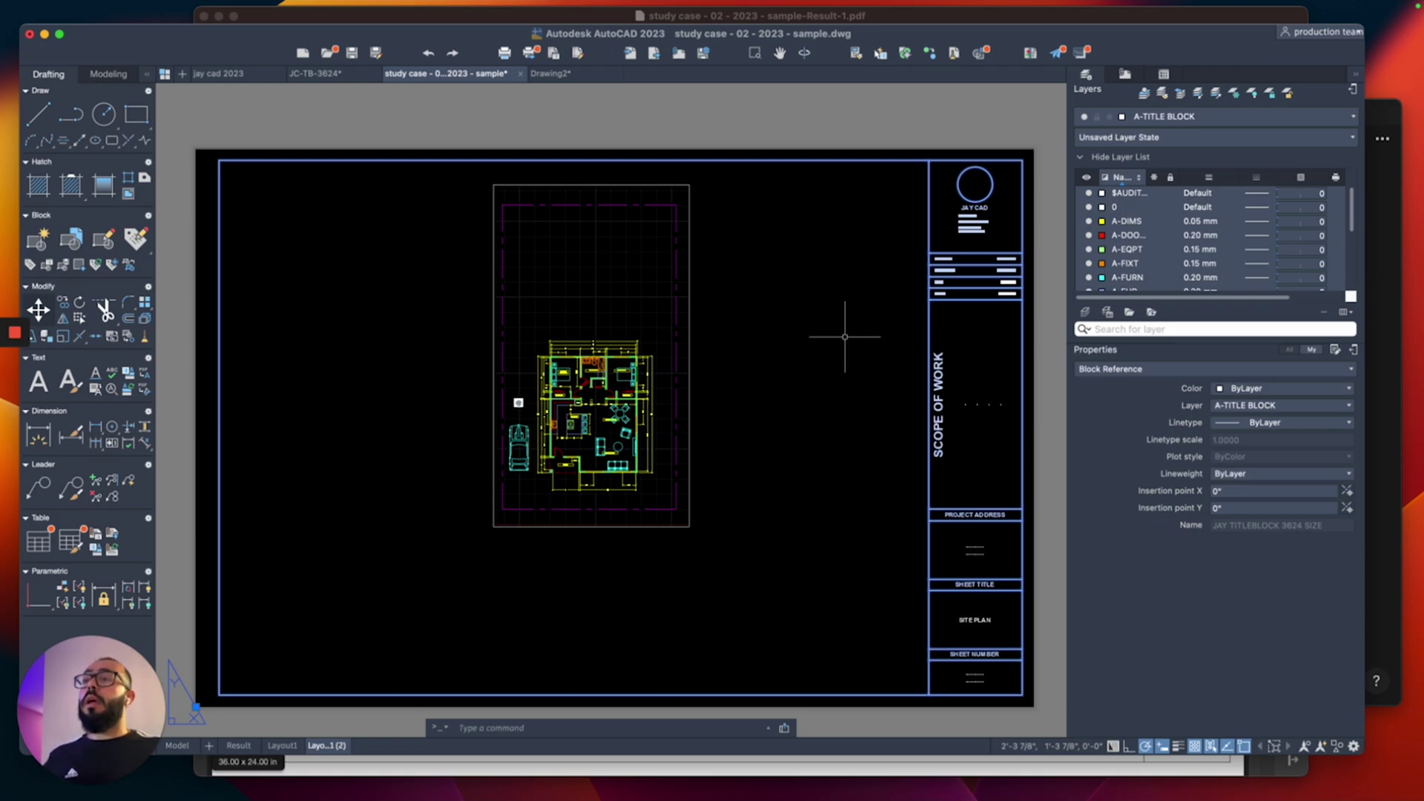
type("be")
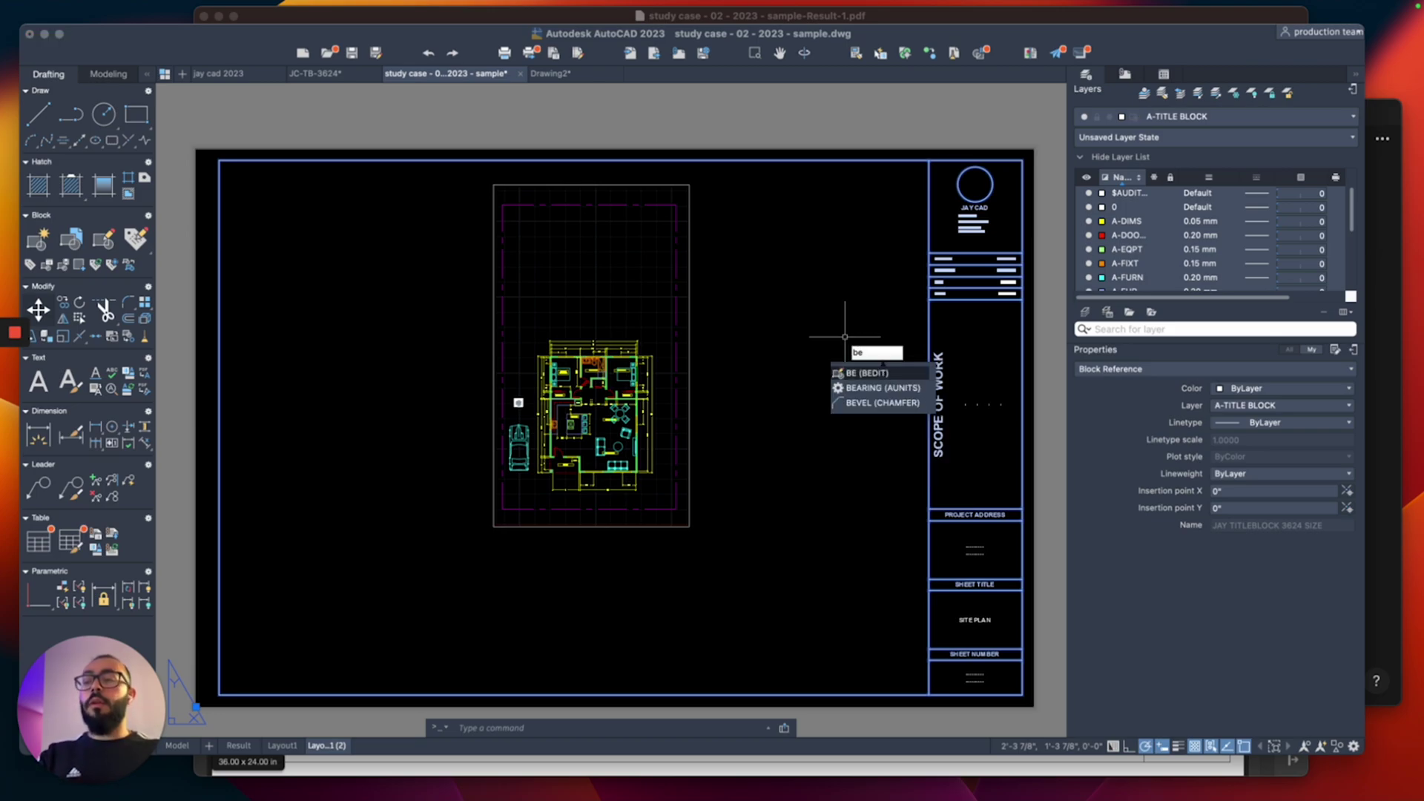
- Open the title block in the Block Editor and delete the placeholder circle
key("Return")
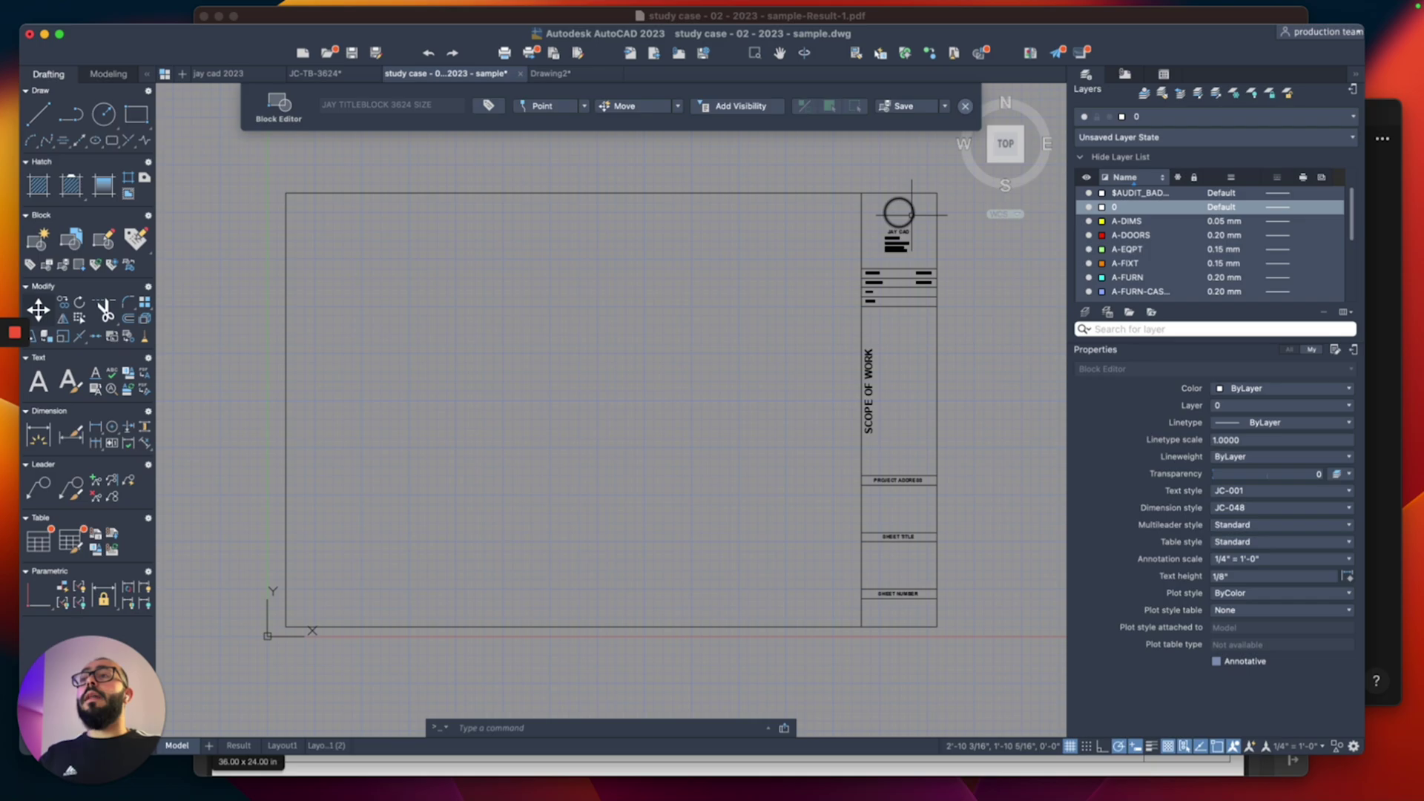
scroll(930, 204, "up", 3)
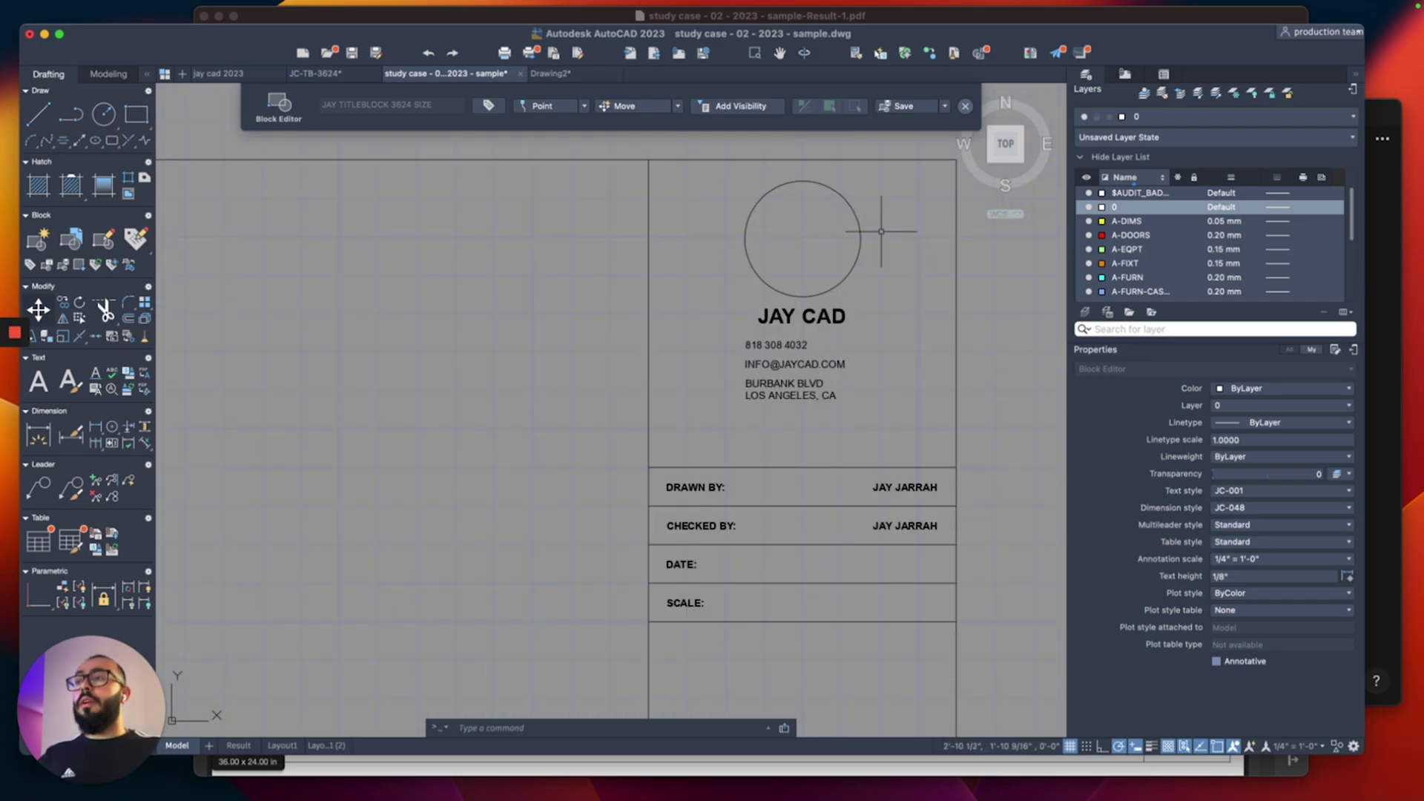
scroll(883, 222, "up", 2)
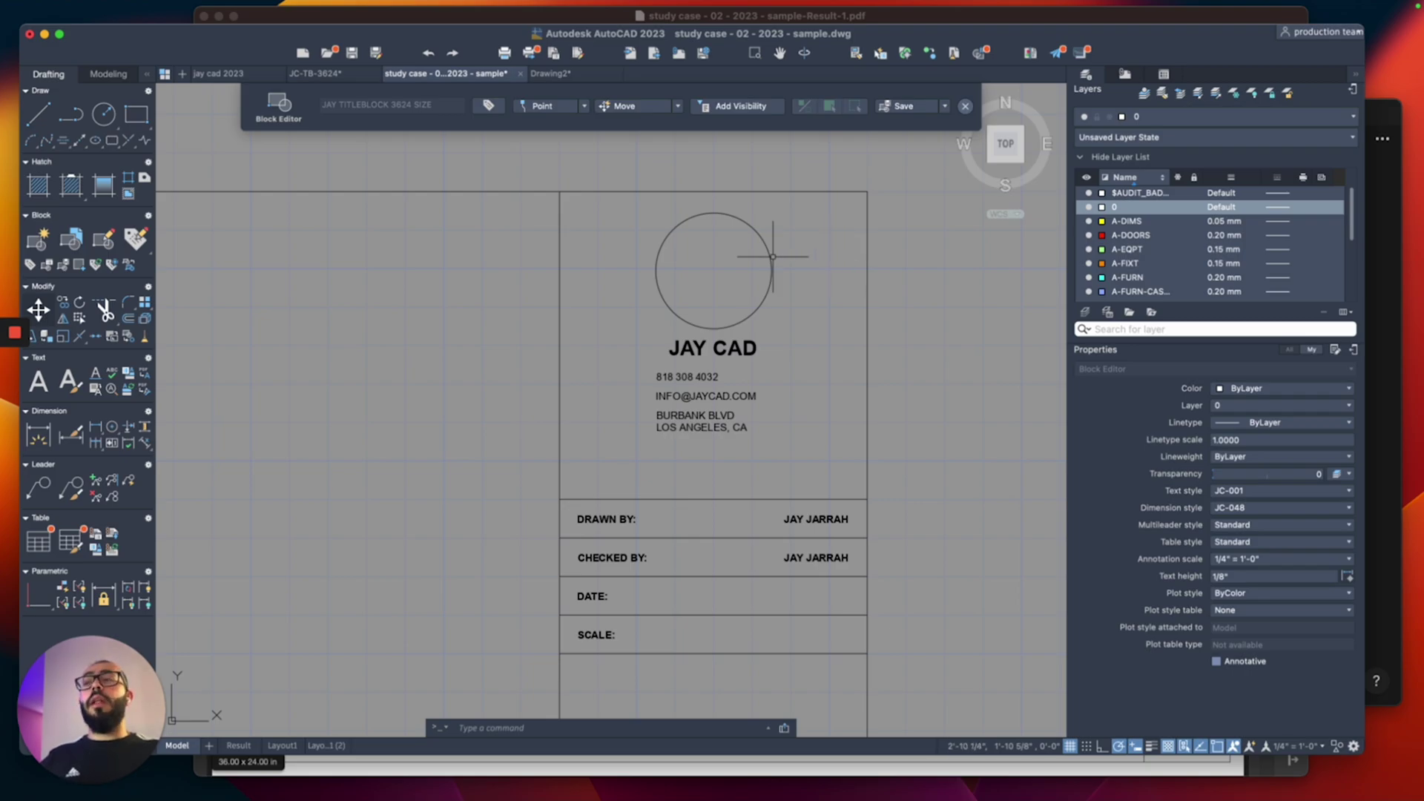
left_click(769, 255)
key("Delete")
- Attach Jay Cad Logo.png above the JAY CAD name, size it, and close the Block Editor
type("atta")
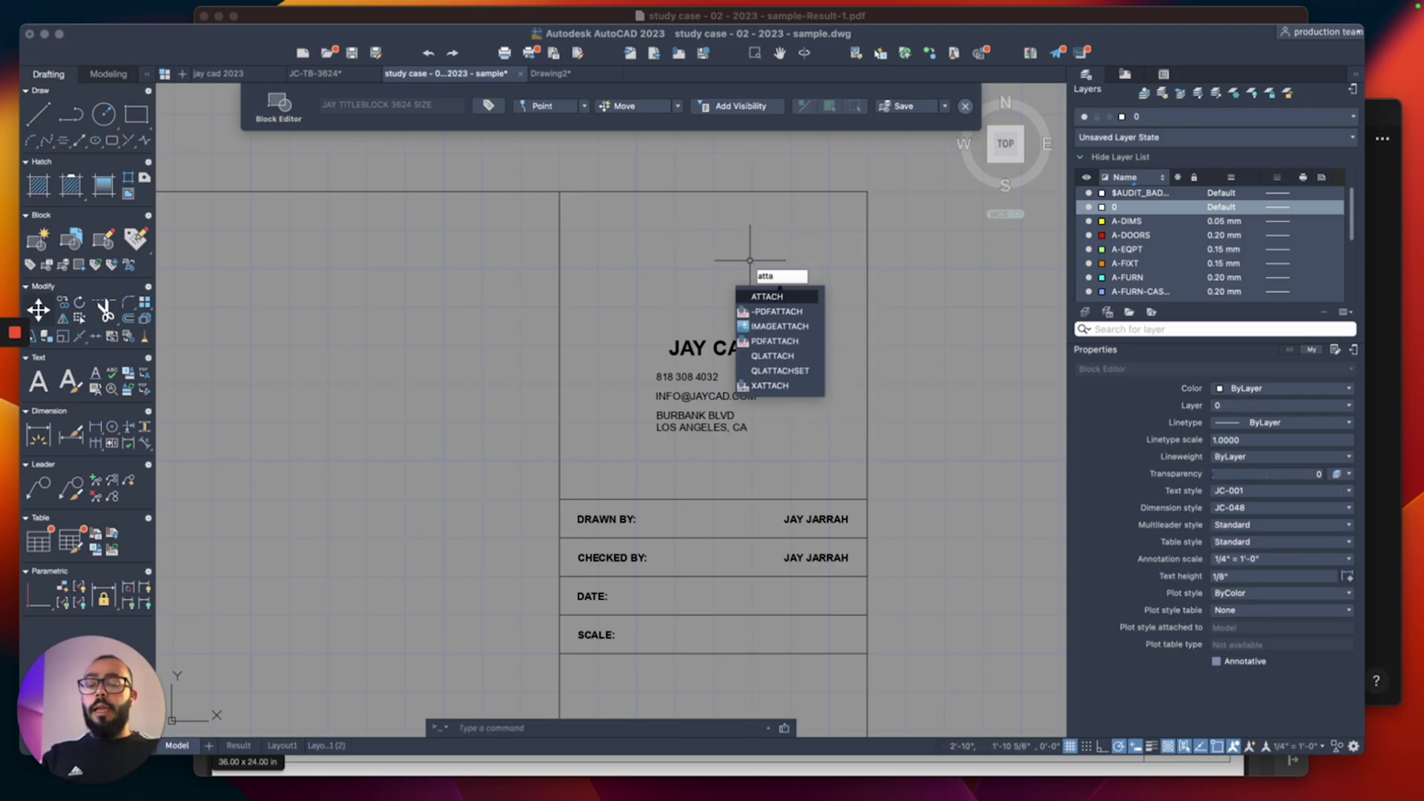
key("Return")
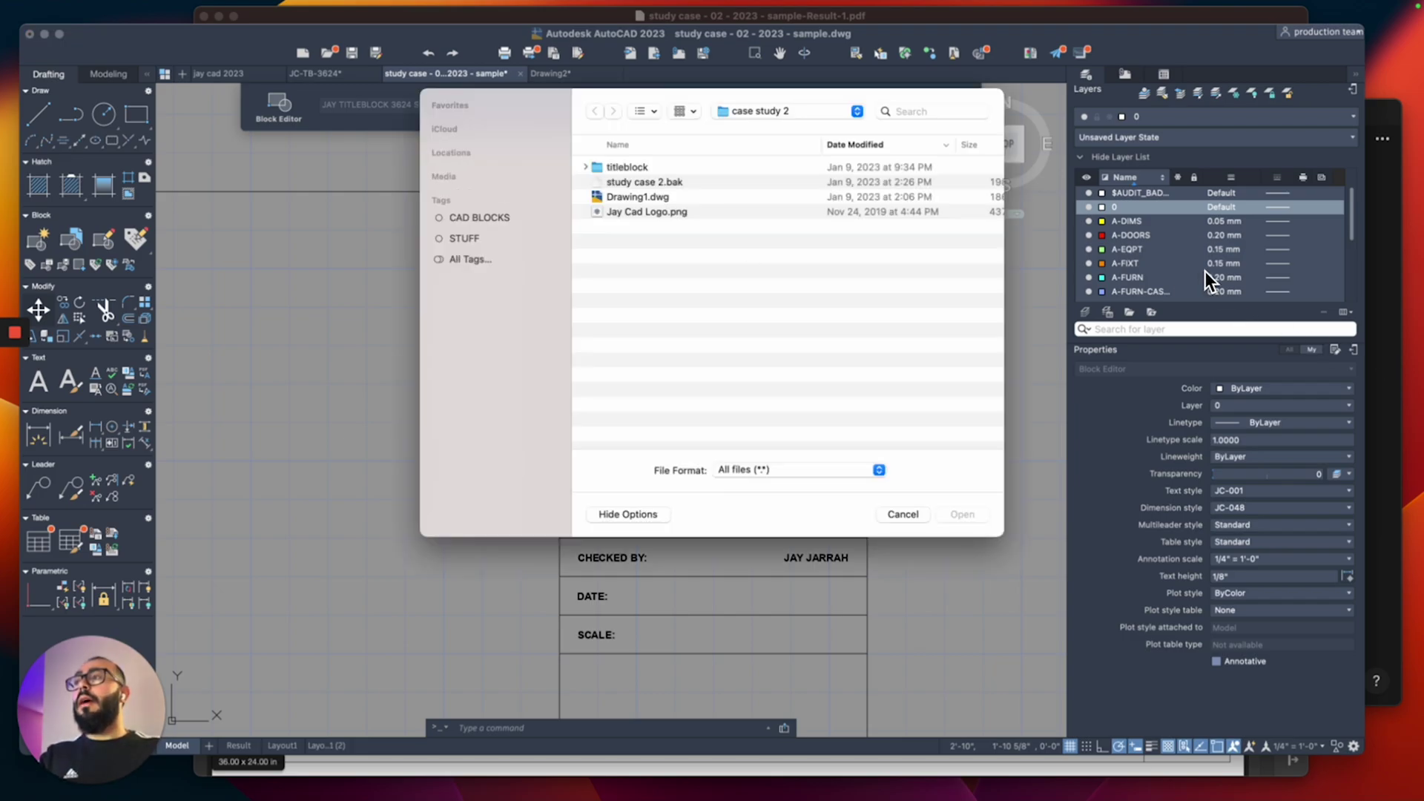
left_click(642, 213)
double_click(642, 215)
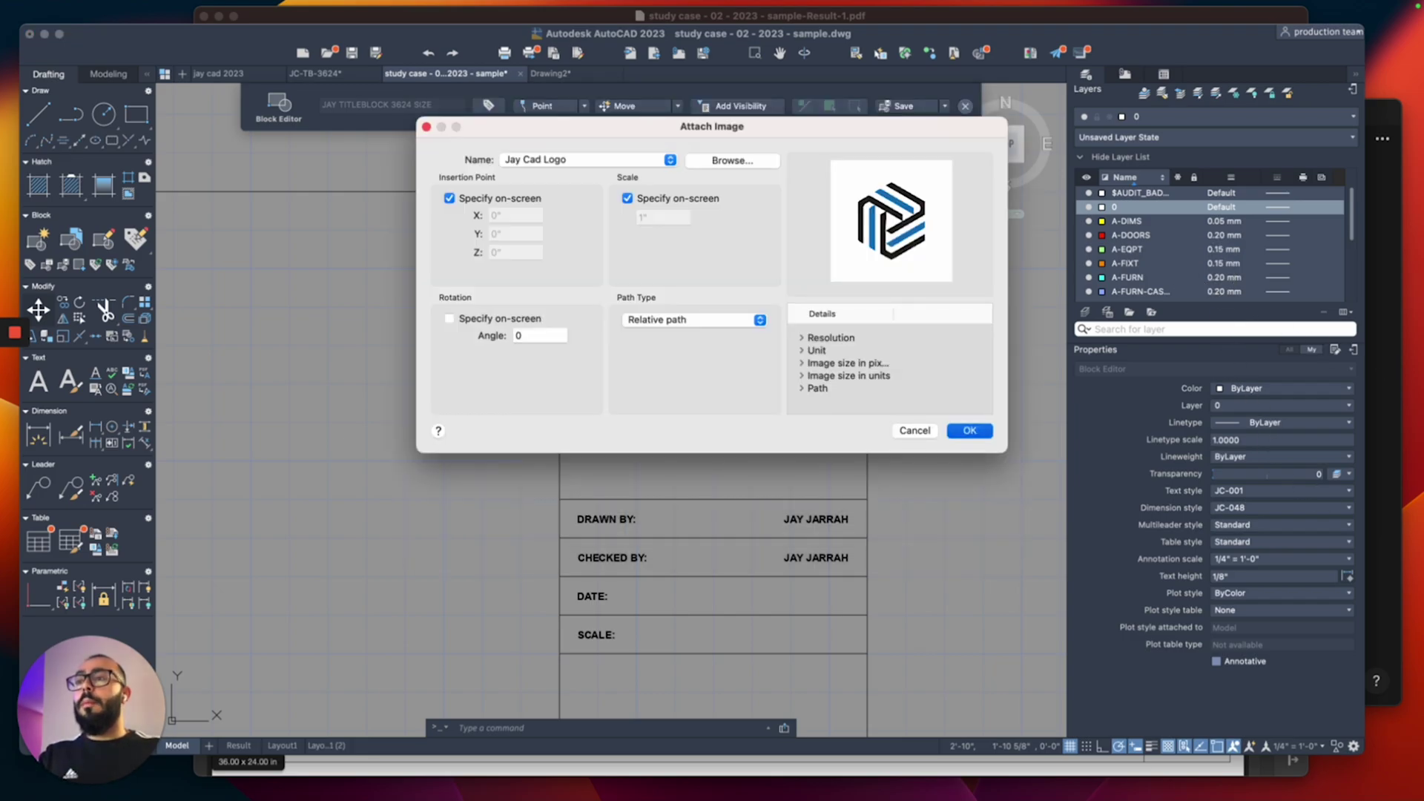
left_click(968, 430)
left_click(665, 321)
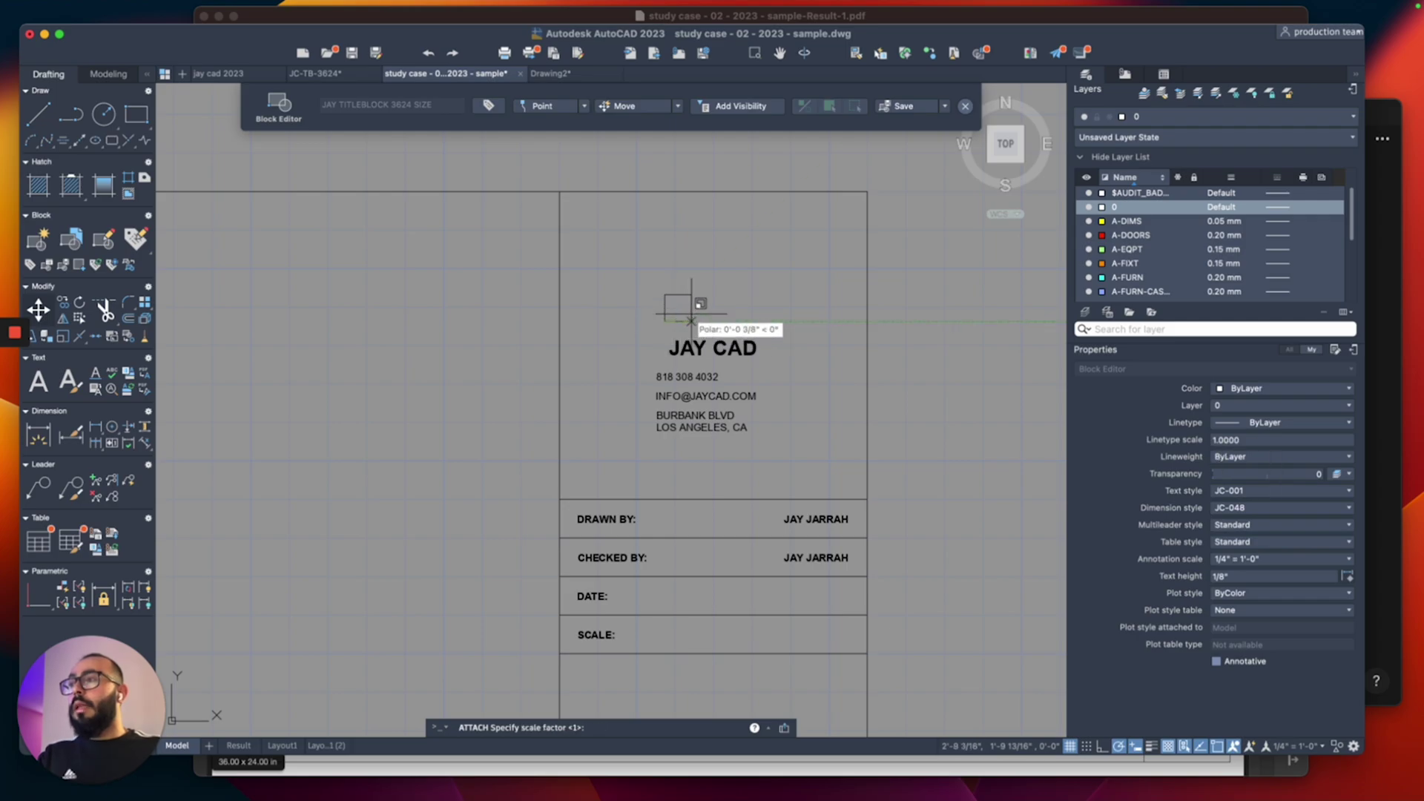
left_click(773, 213)
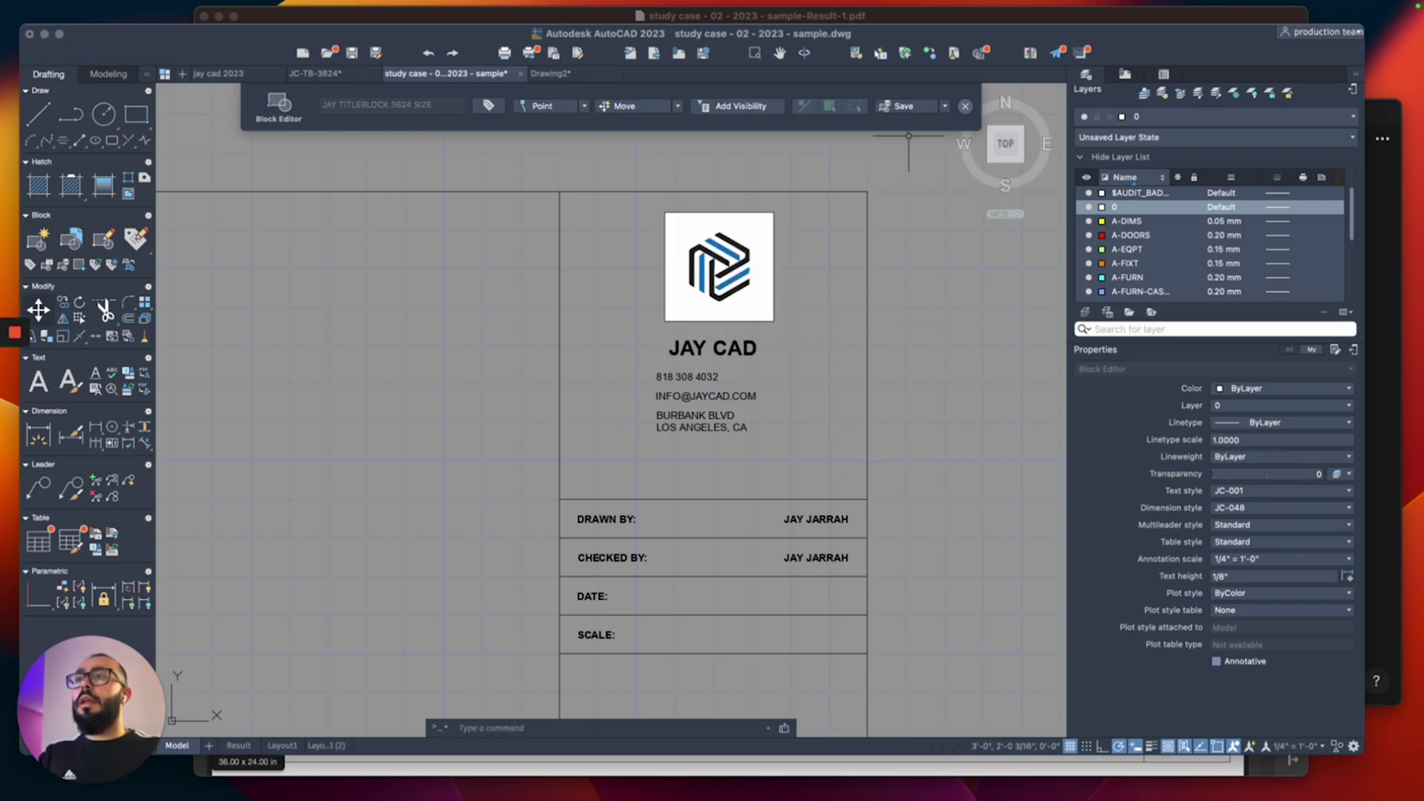
left_click(965, 106)
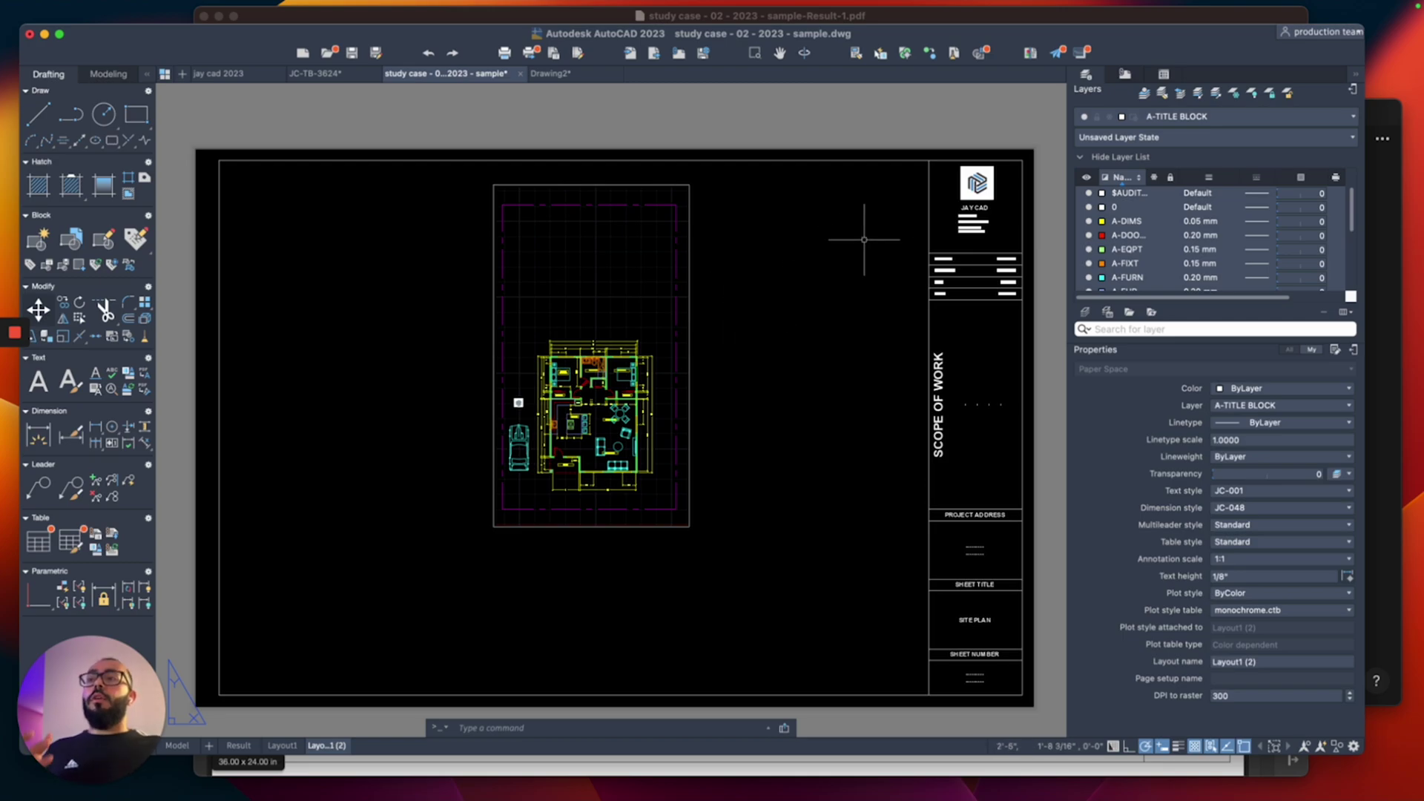
- Clear the layout selection and switch to the JC-TB-3624.dwg title-block drawing
left_click(946, 256)
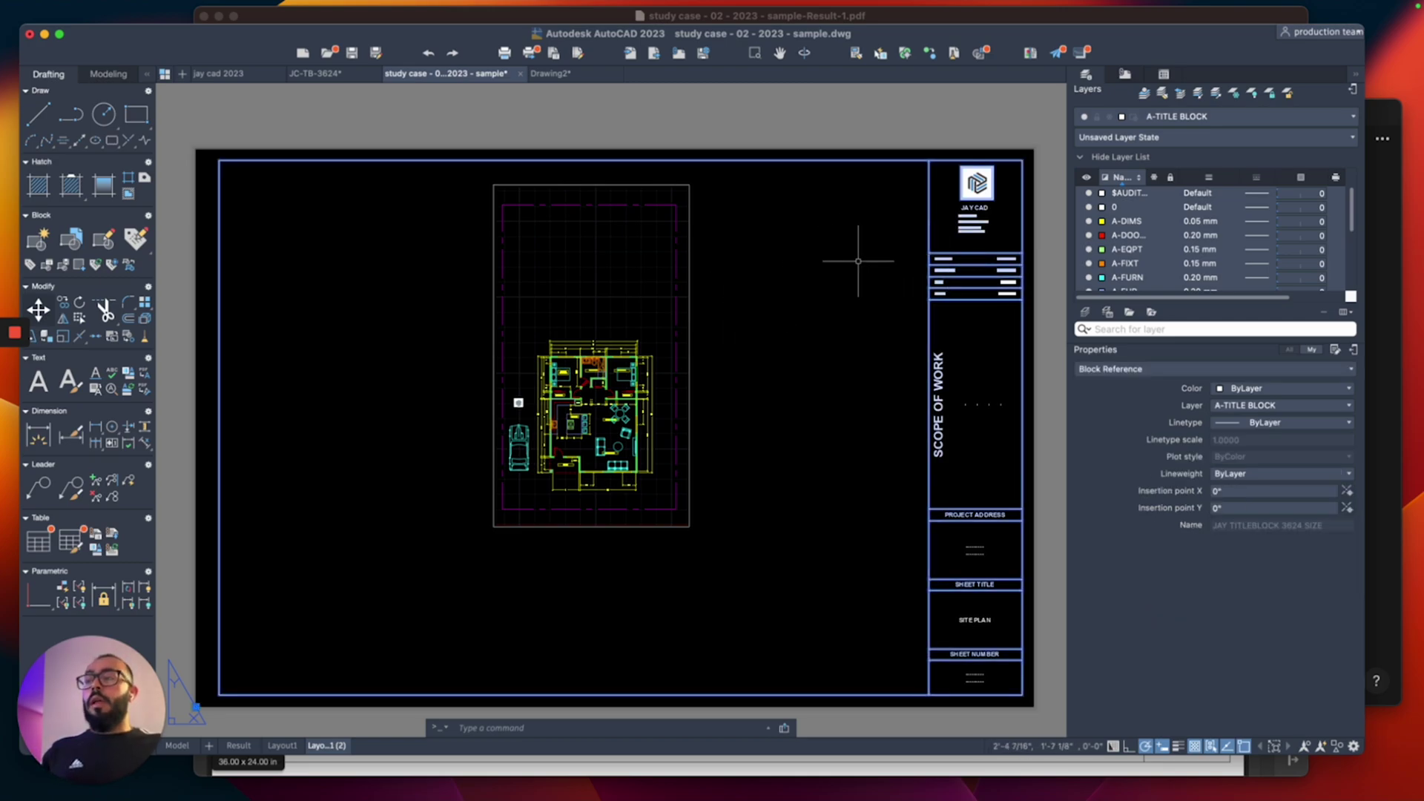
right_click(324, 745)
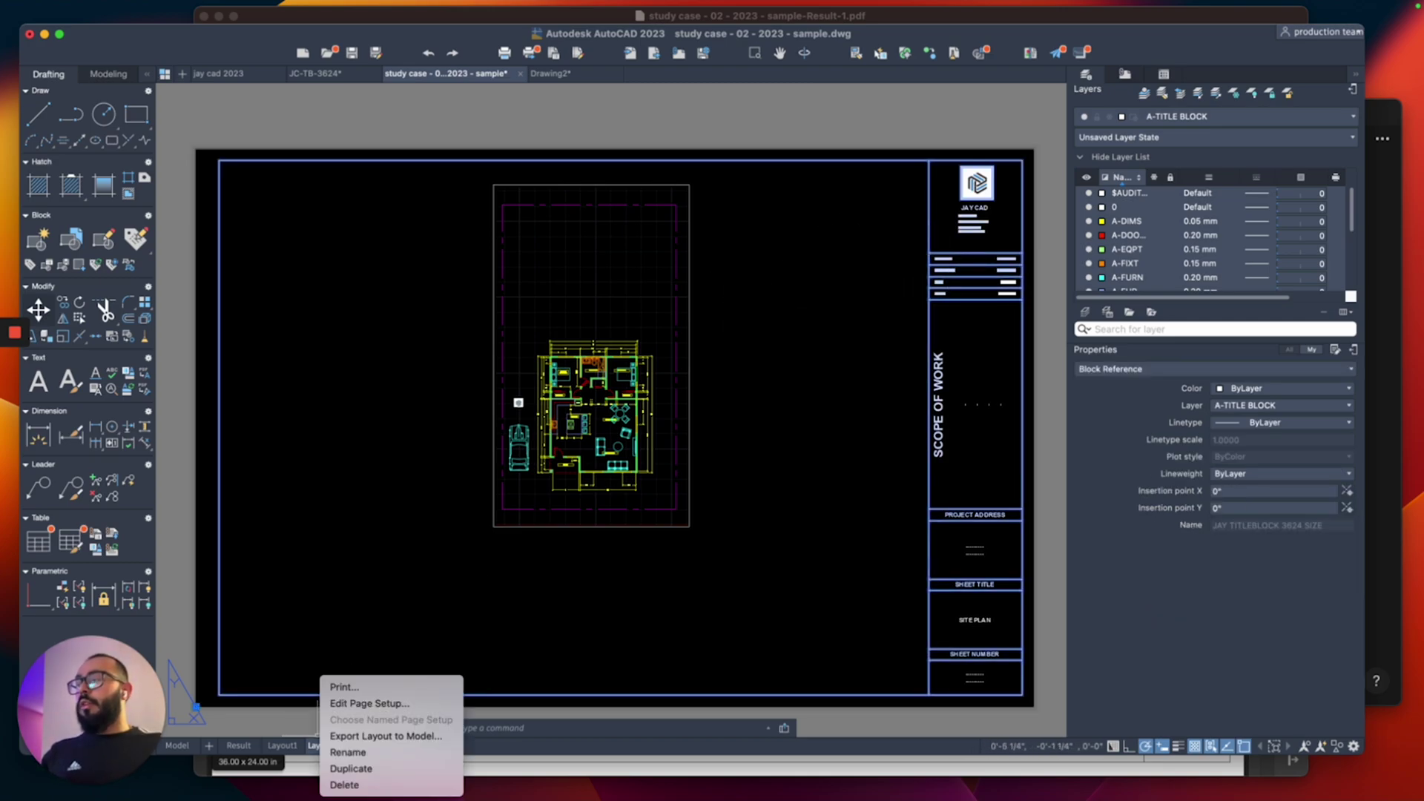
key("Escape")
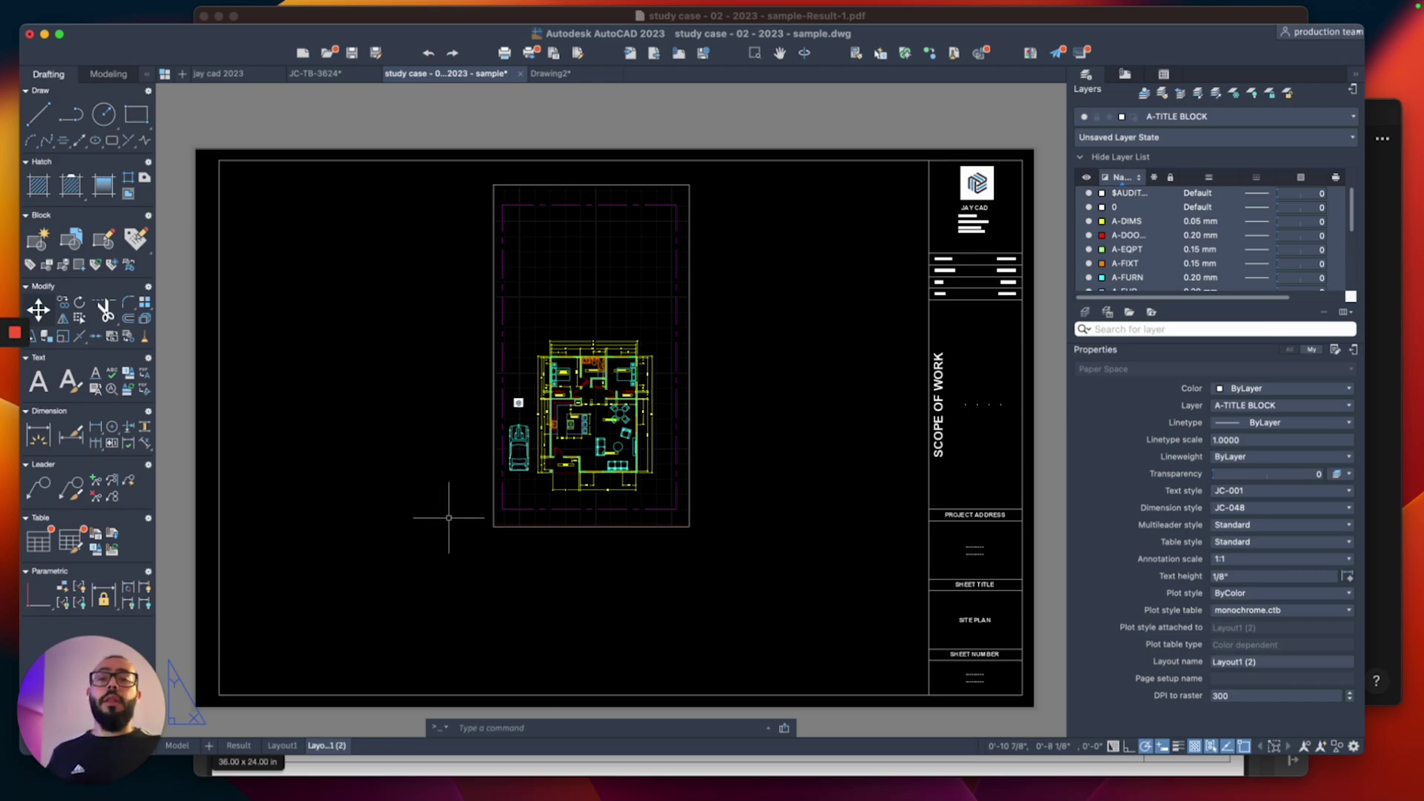
key("ctrl+shift+Tab")
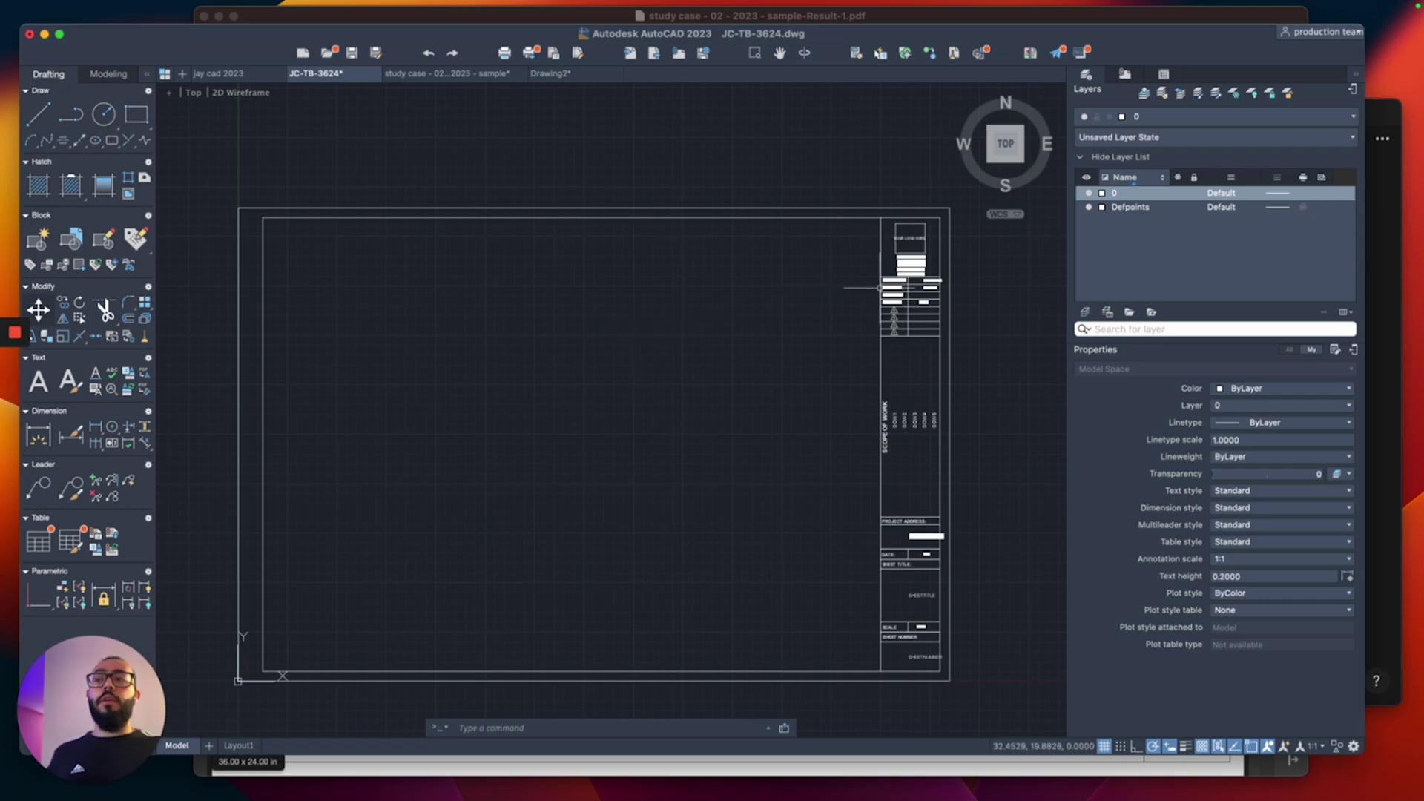
- Window-select and delete the YOUR LOGO HERE placeholder box and its text
scroll(925, 229, "up", 6)
left_click(946, 260)
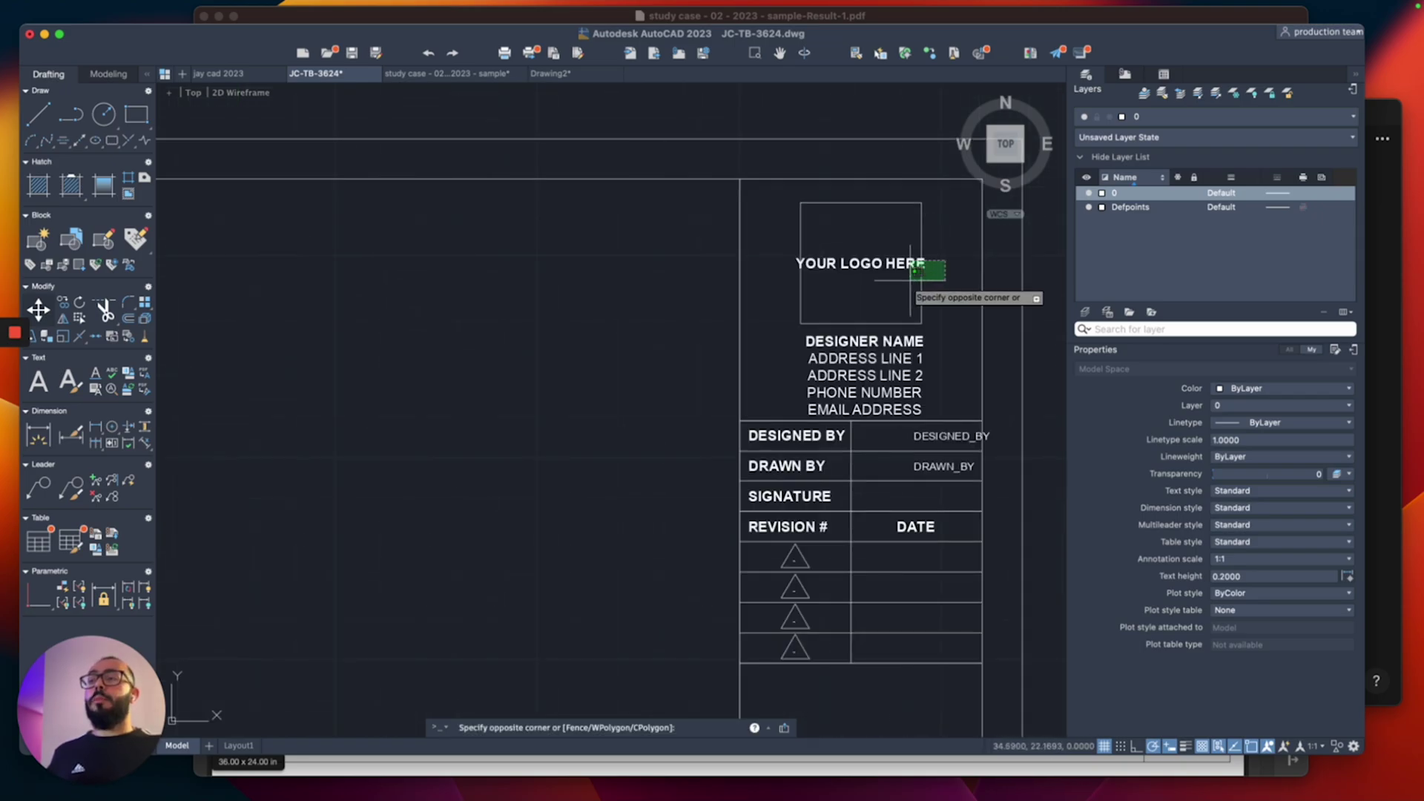
left_click(859, 289)
key("Delete")
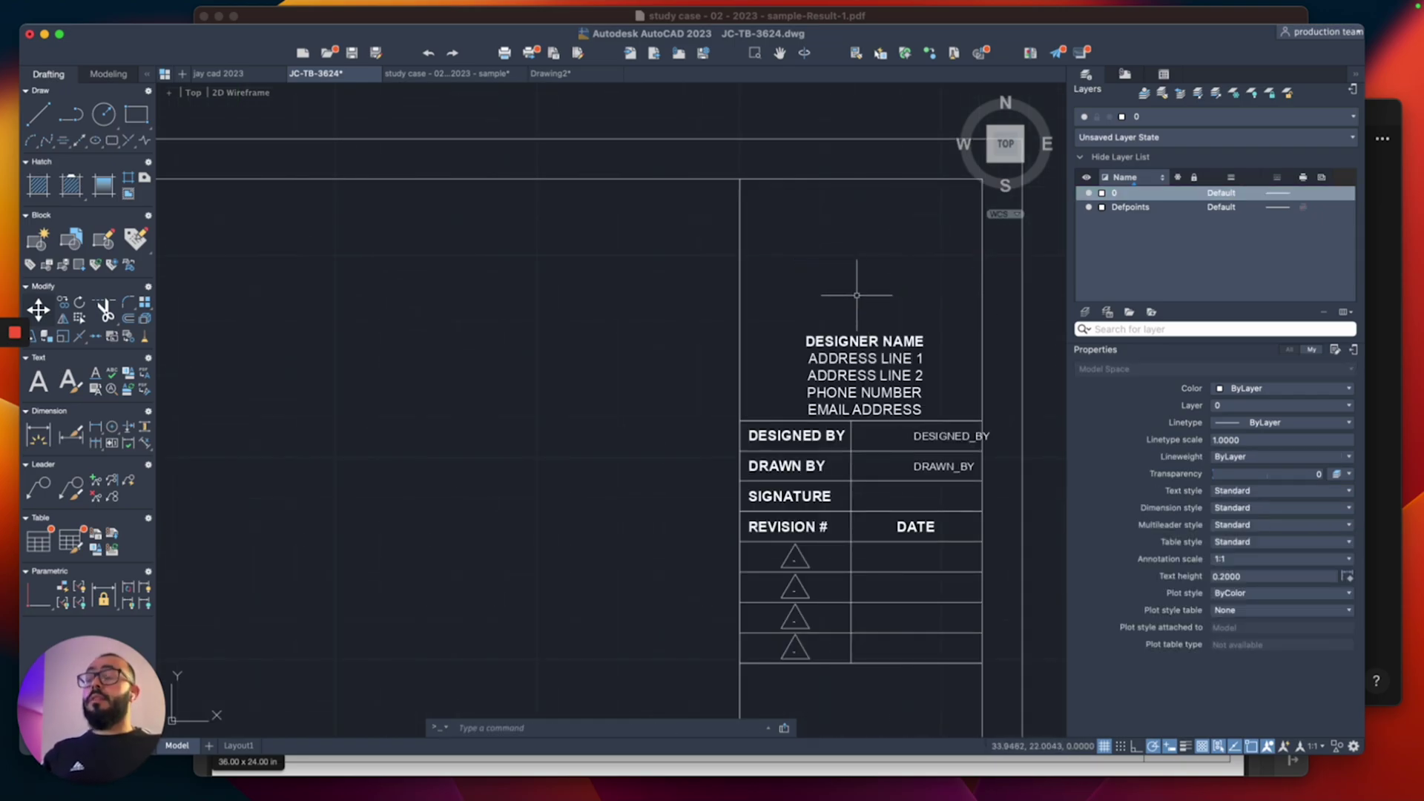
- Attach Jay Cad Logo.png and place it above the DESIGNER NAME text
type("att")
key("Return")
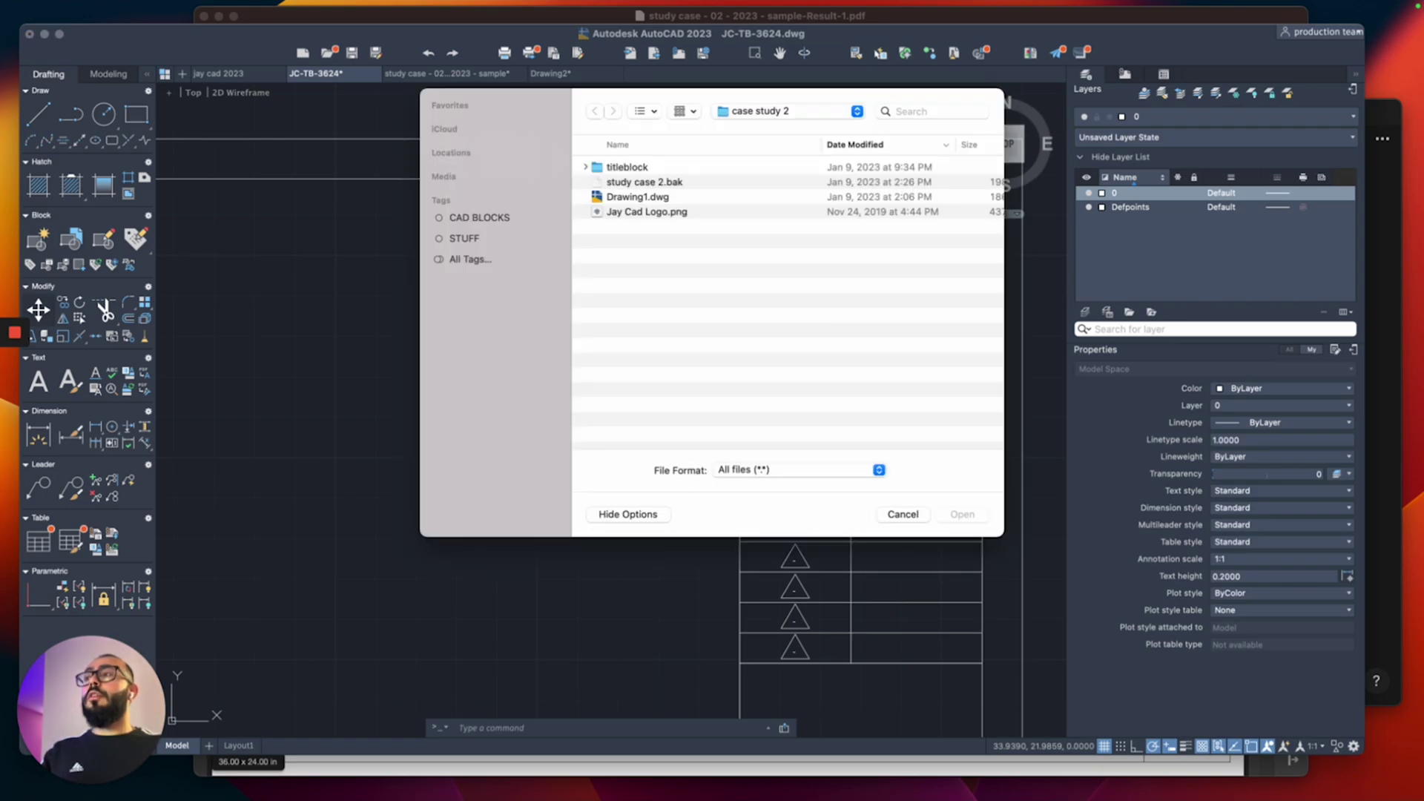
left_click(647, 212)
left_click(962, 514)
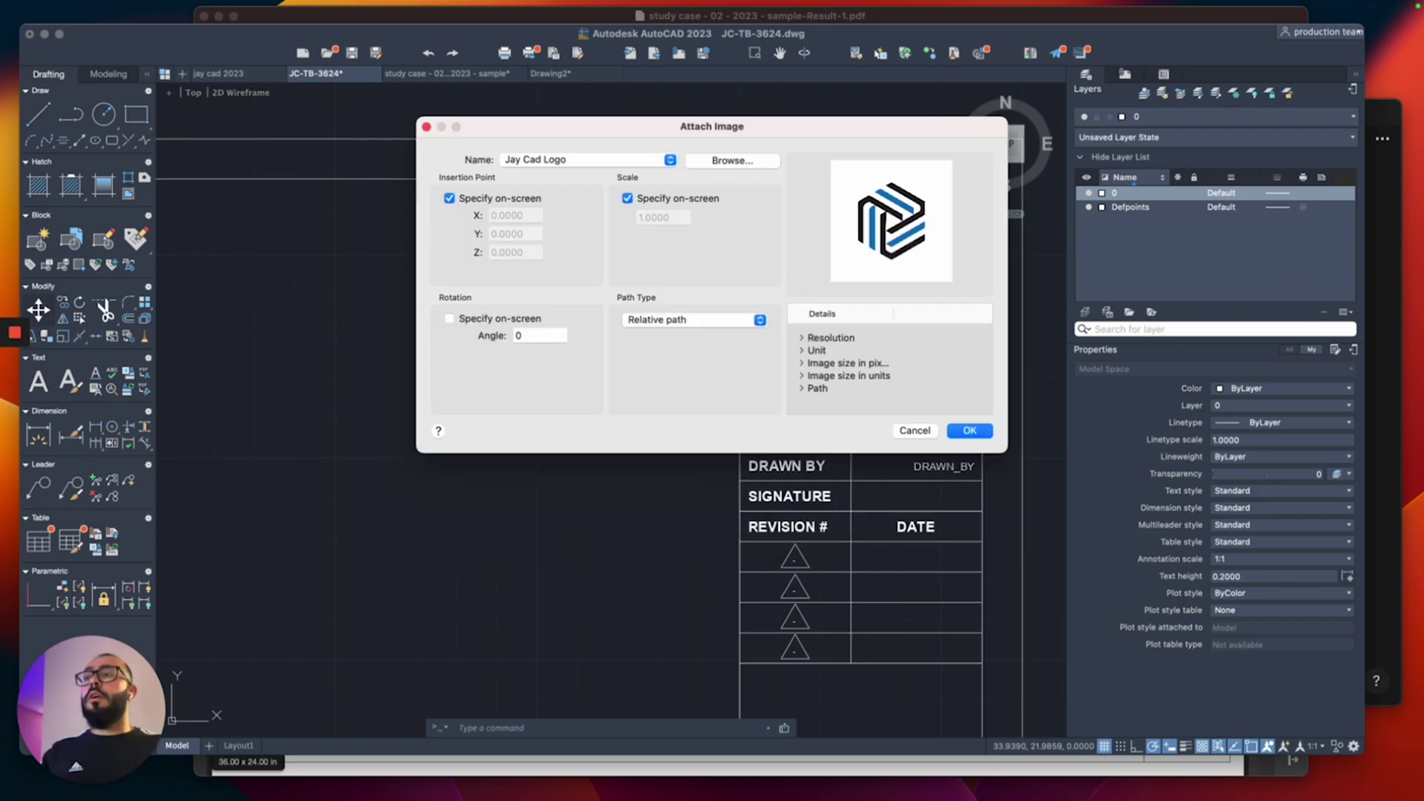
left_click(969, 430)
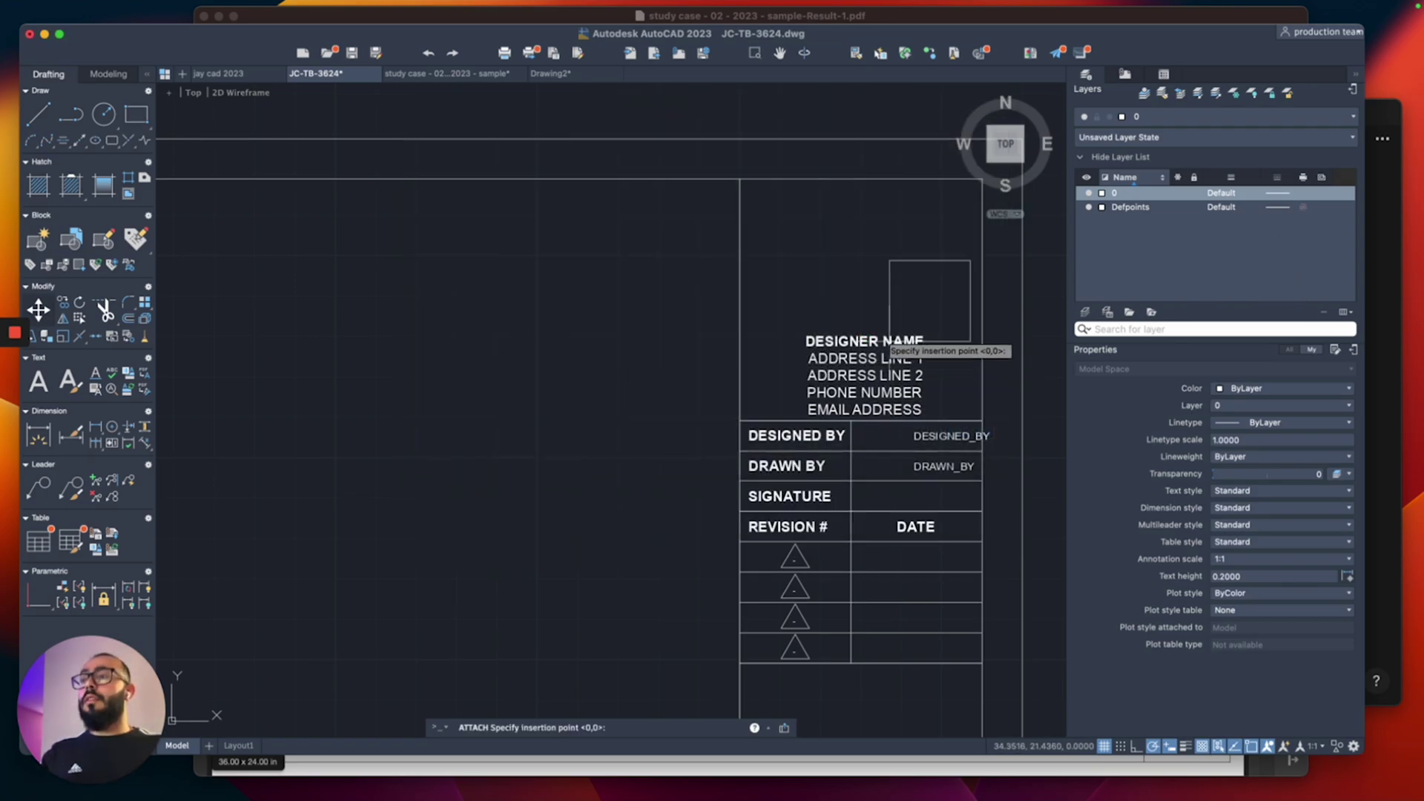
left_click(818, 319)
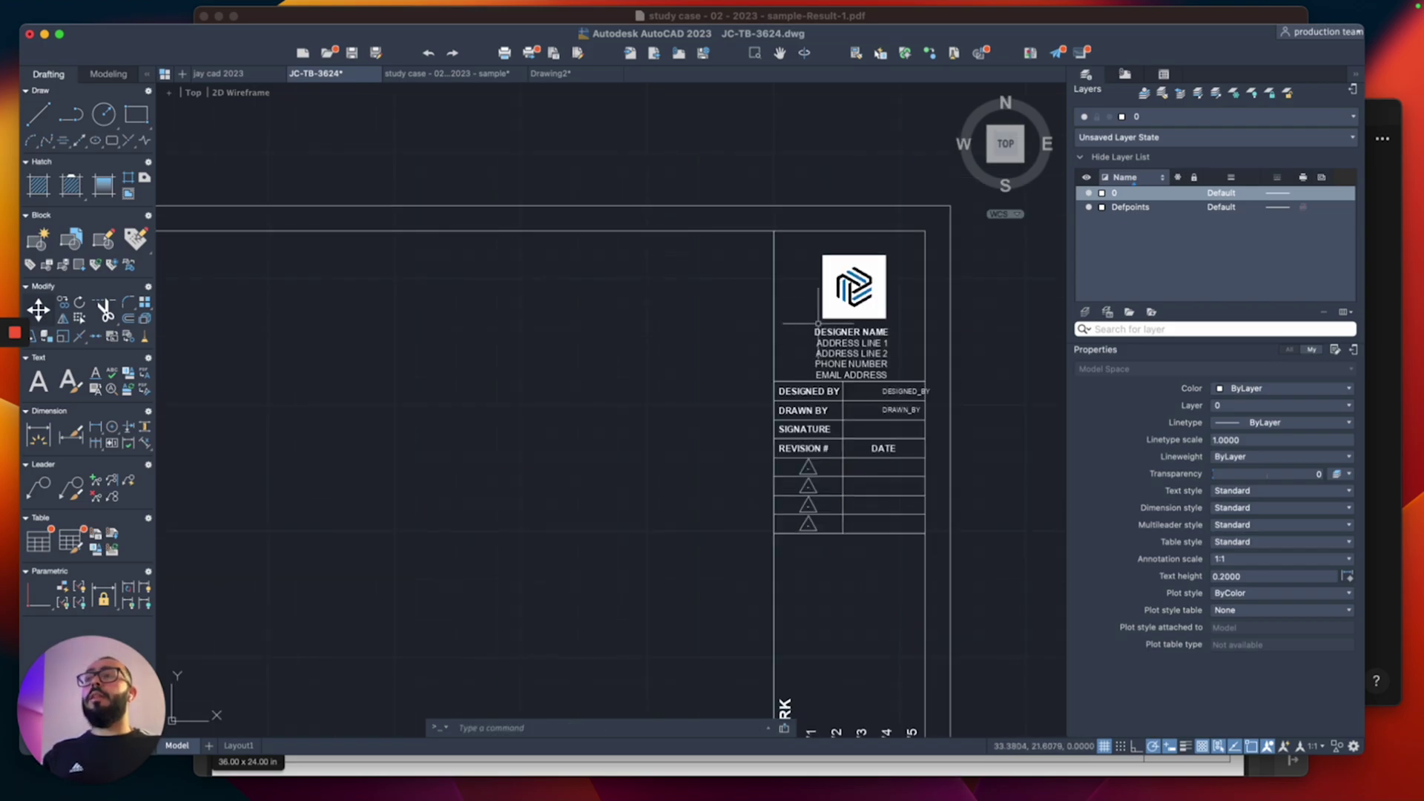
scroll(697, 382, "left", 5)
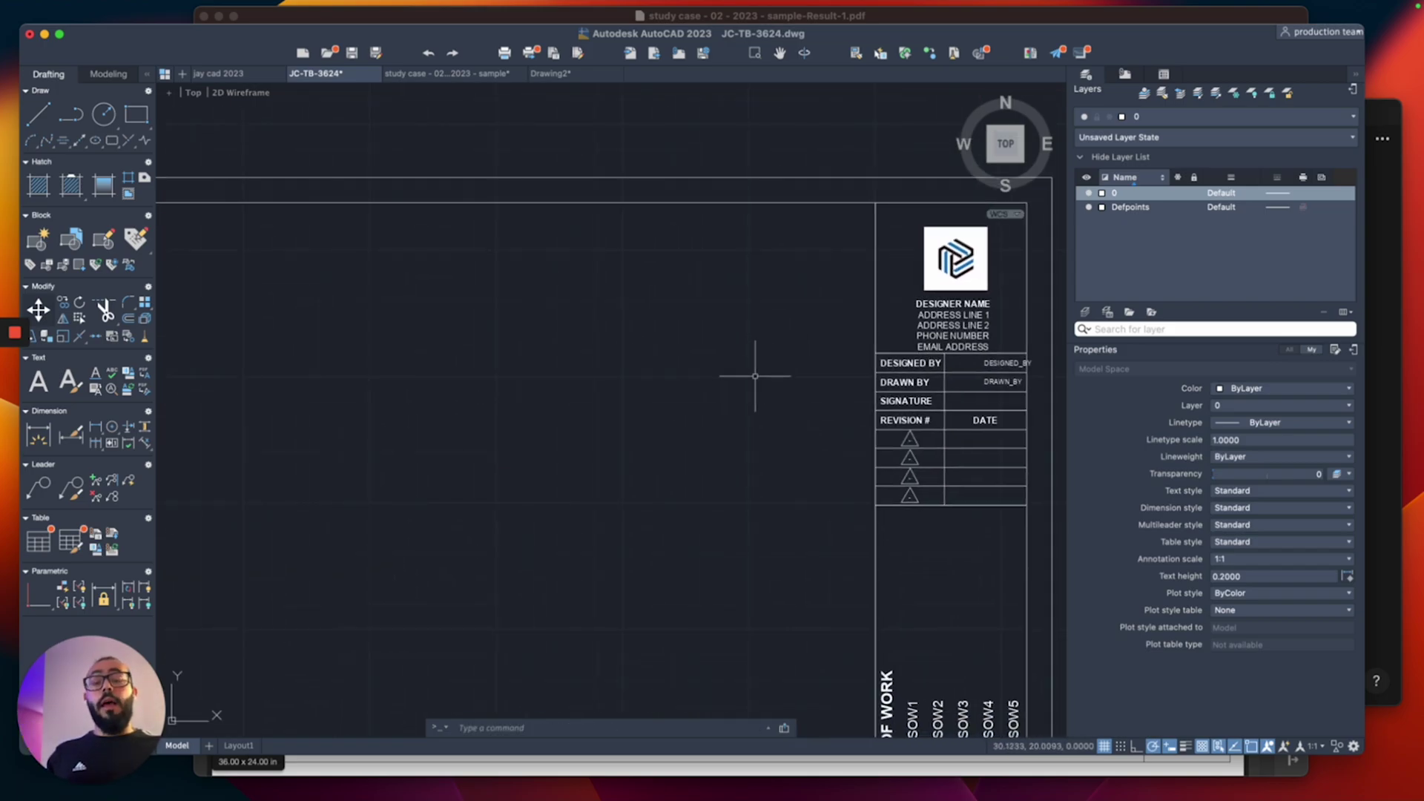